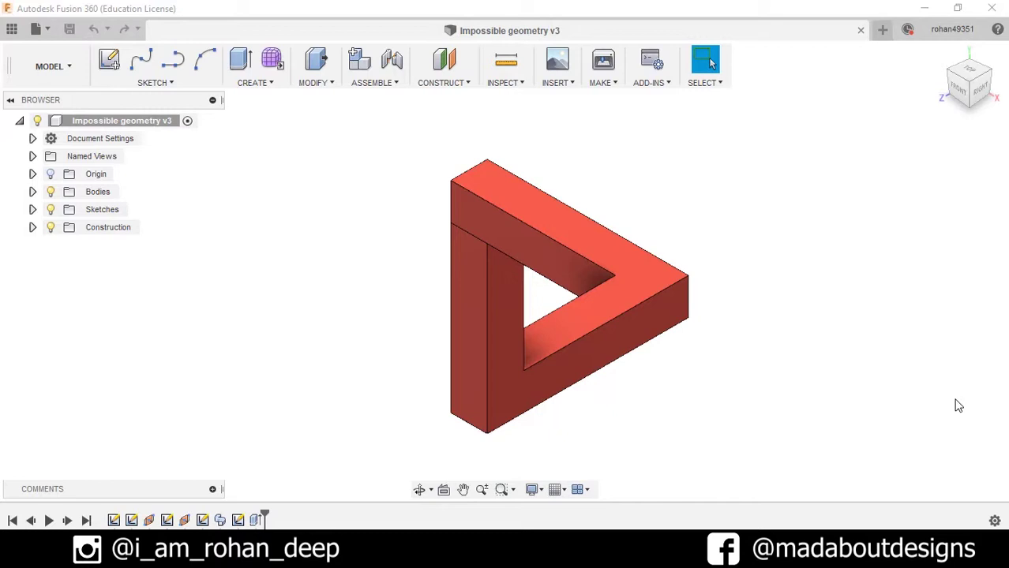
- Create a new design and start a sketch on the vertical YZ origin plane
shift+middle_drag(840, 383, 768, 362)
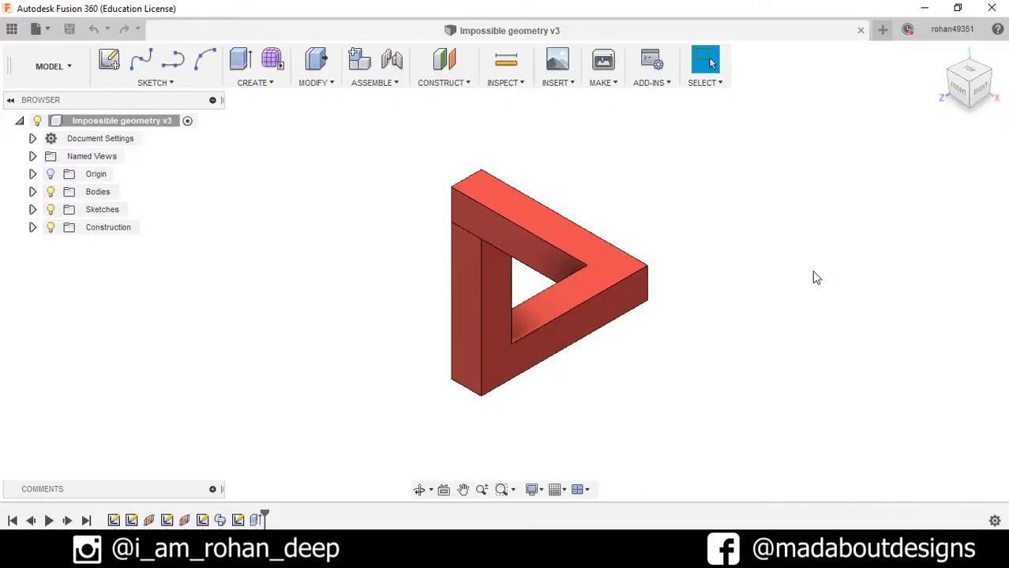
click(45, 31)
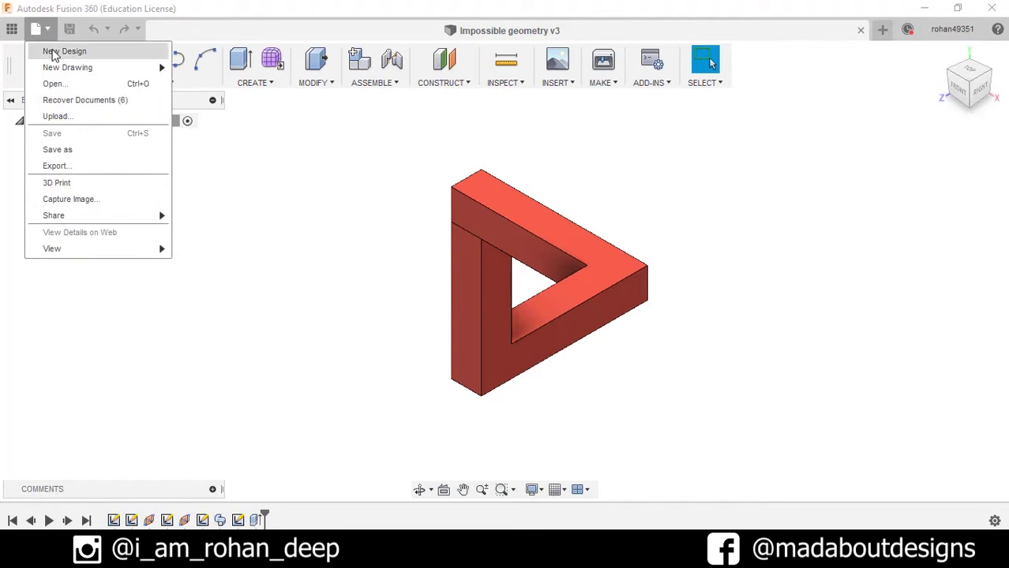
click(51, 51)
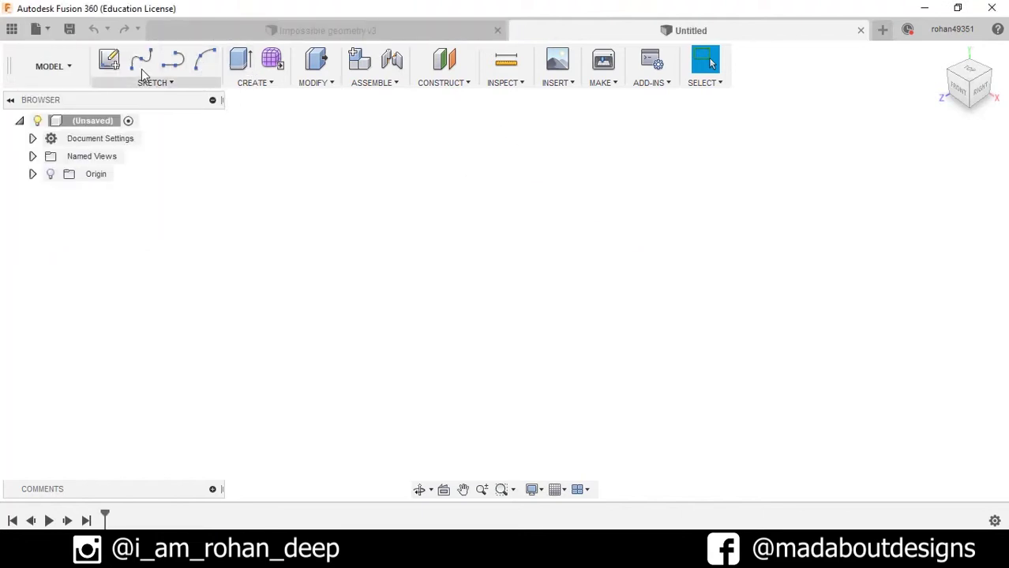
click(109, 61)
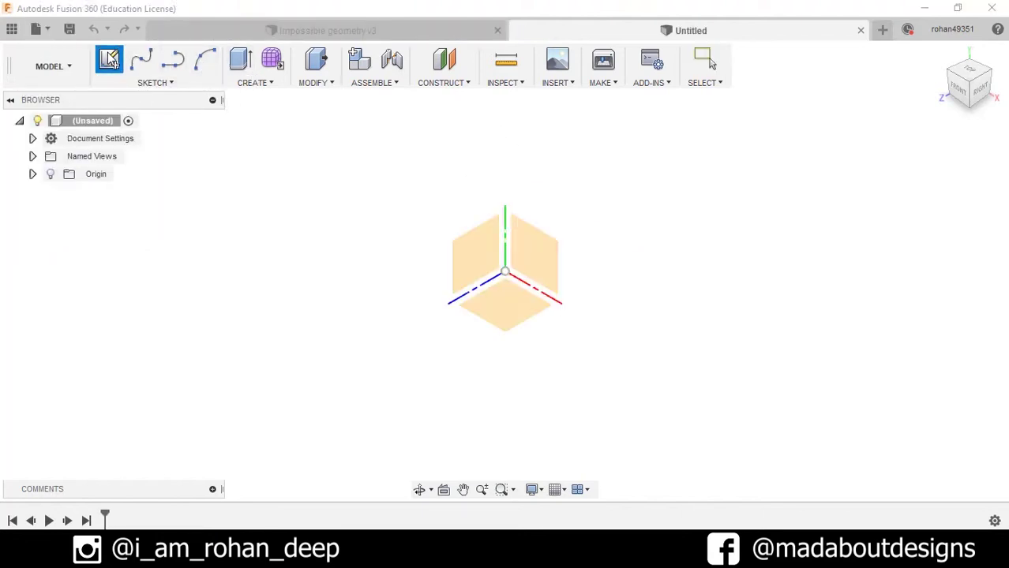
click(479, 245)
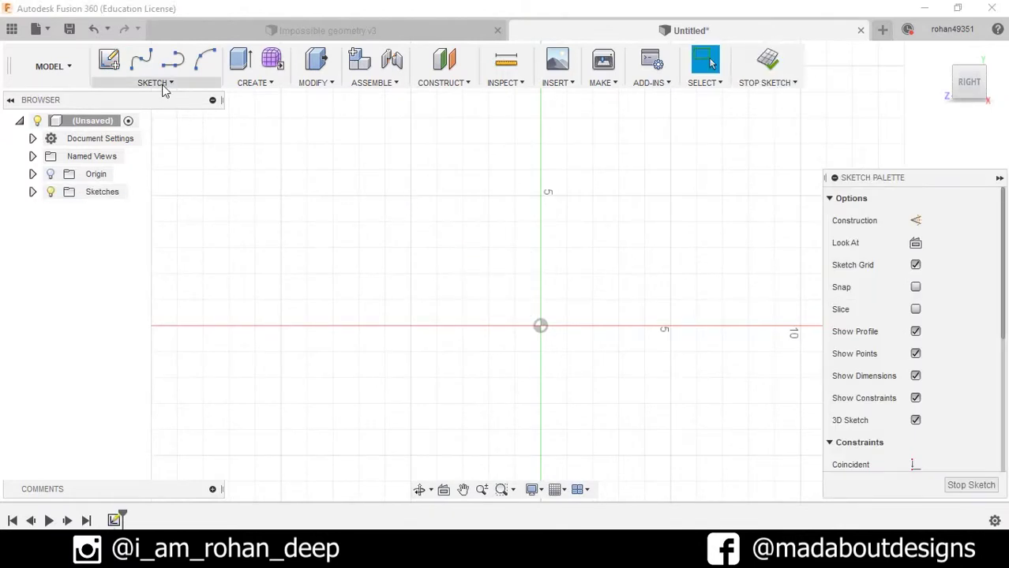
- Draw a 4.5 cm horizontal line starting at the origin, away from the positive Z direction
click(154, 83)
click(119, 115)
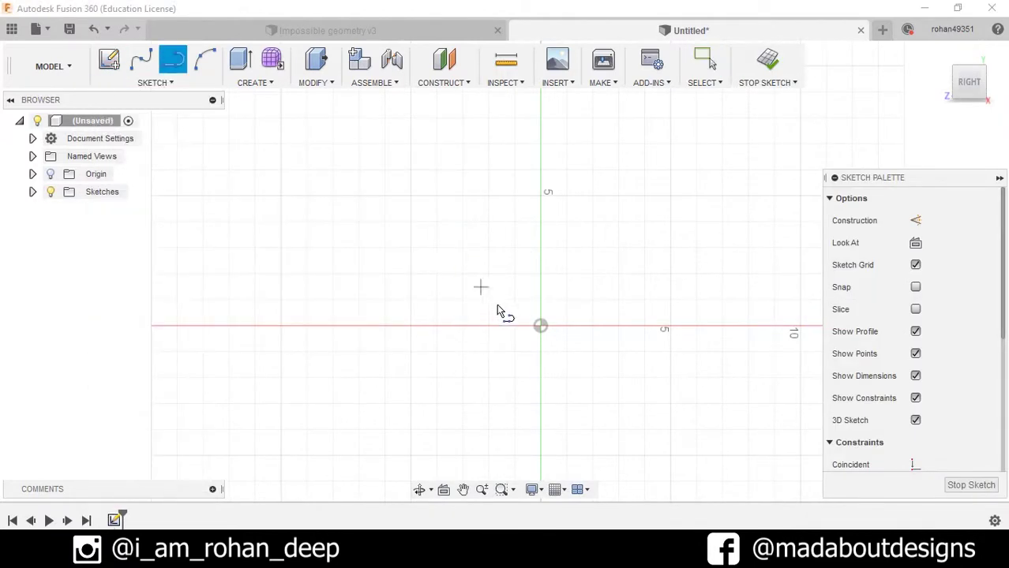
click(540, 327)
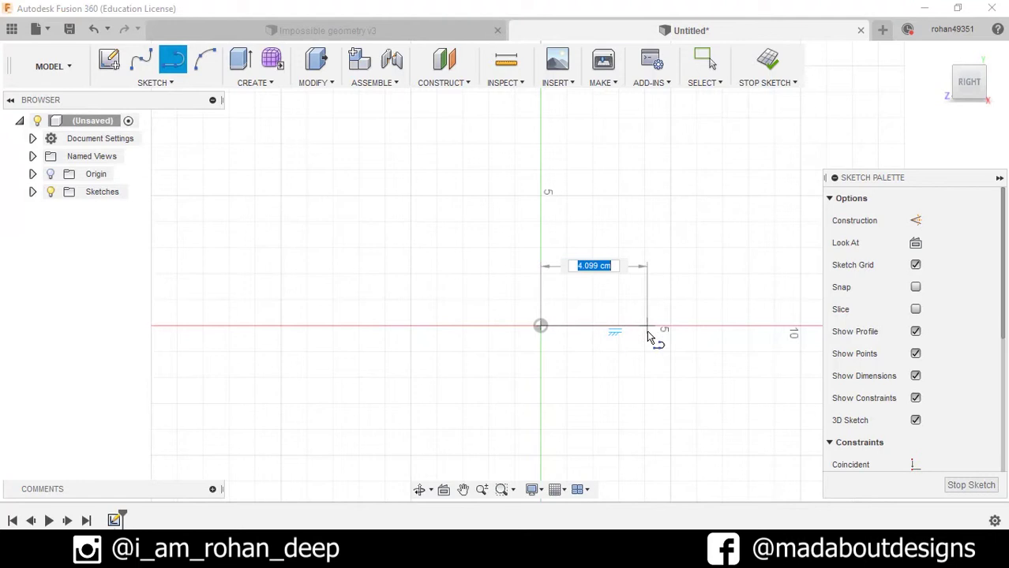
key(Tab)
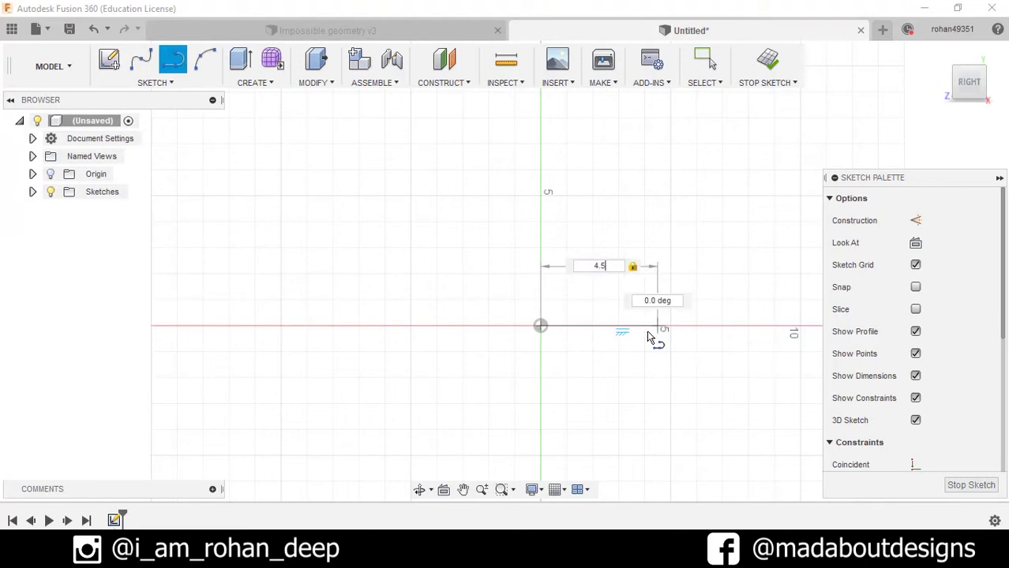
key(Return)
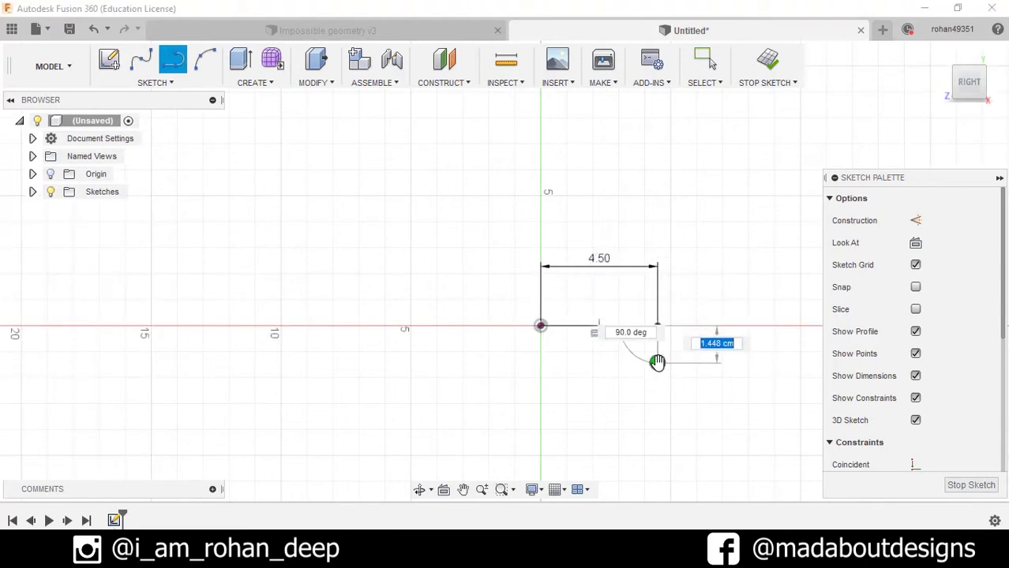
key(Escape)
- Draw a 4 cm vertical line upward from the origin and finish the sketch
middle_drag(709, 333, 681, 372)
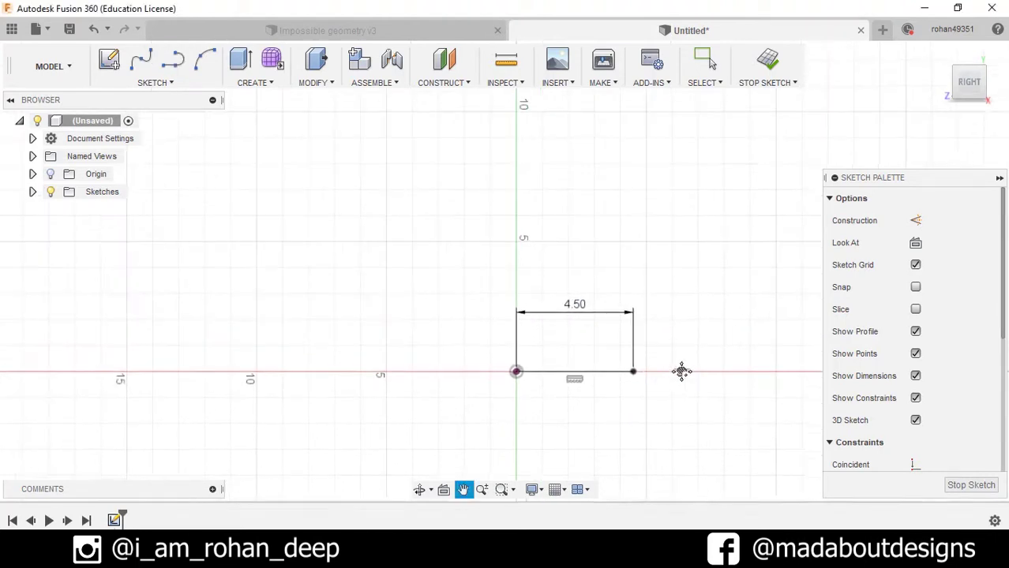
click(518, 374)
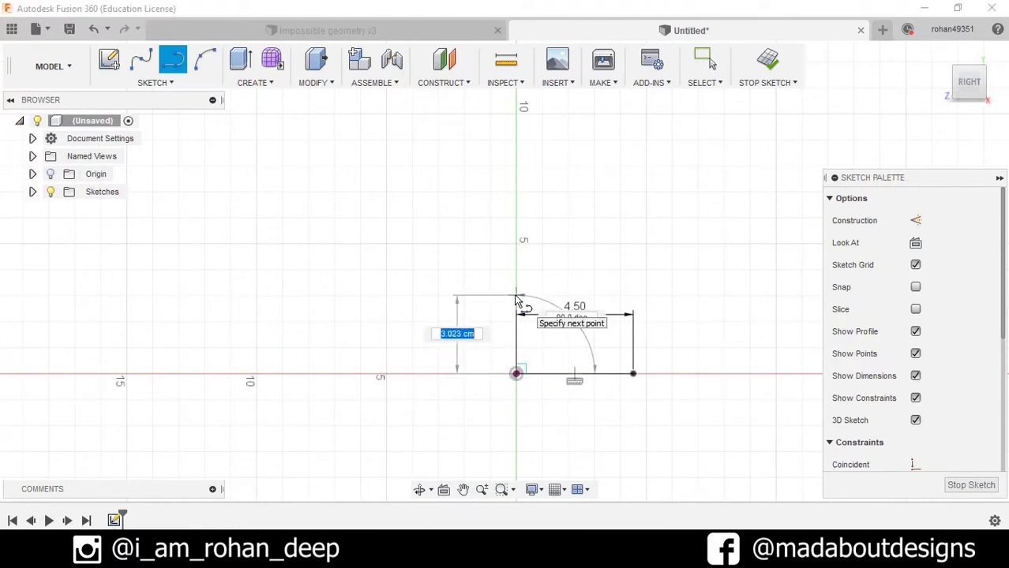
key(Tab)
key(Return)
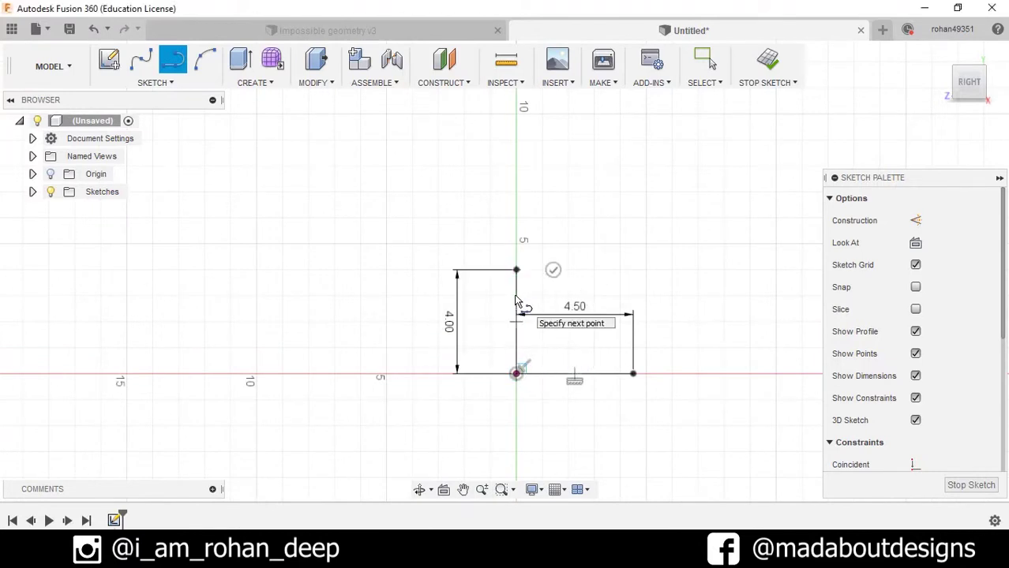
click(770, 84)
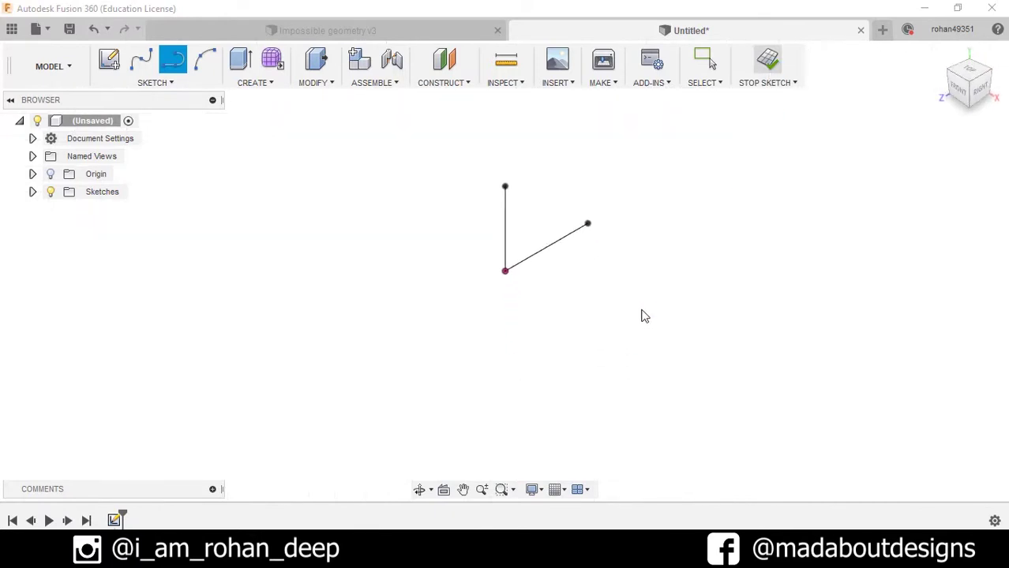
- Construct a plane along the 4.5 cm line at distance 1.00, at the end away from the origin
click(441, 87)
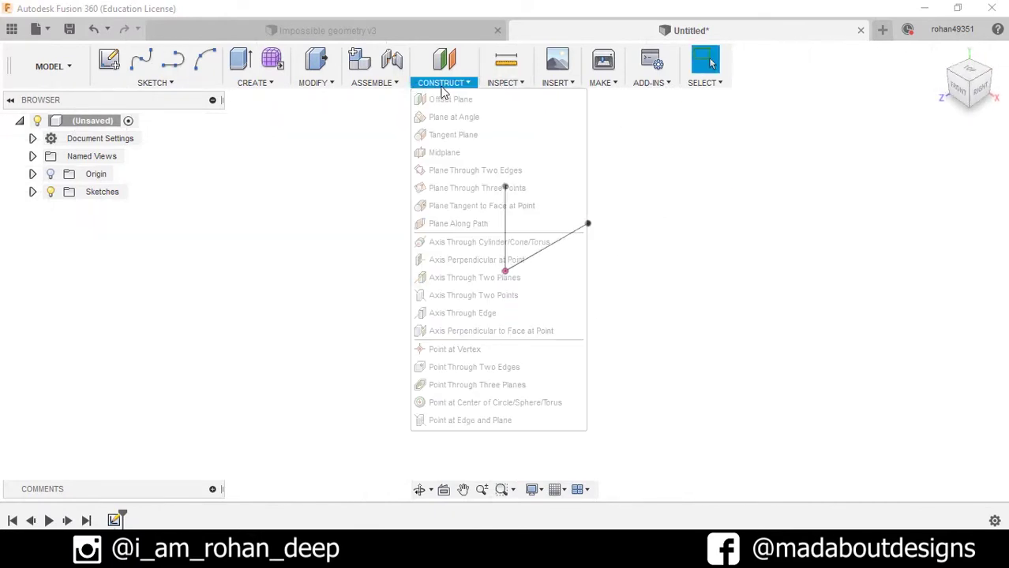
click(462, 225)
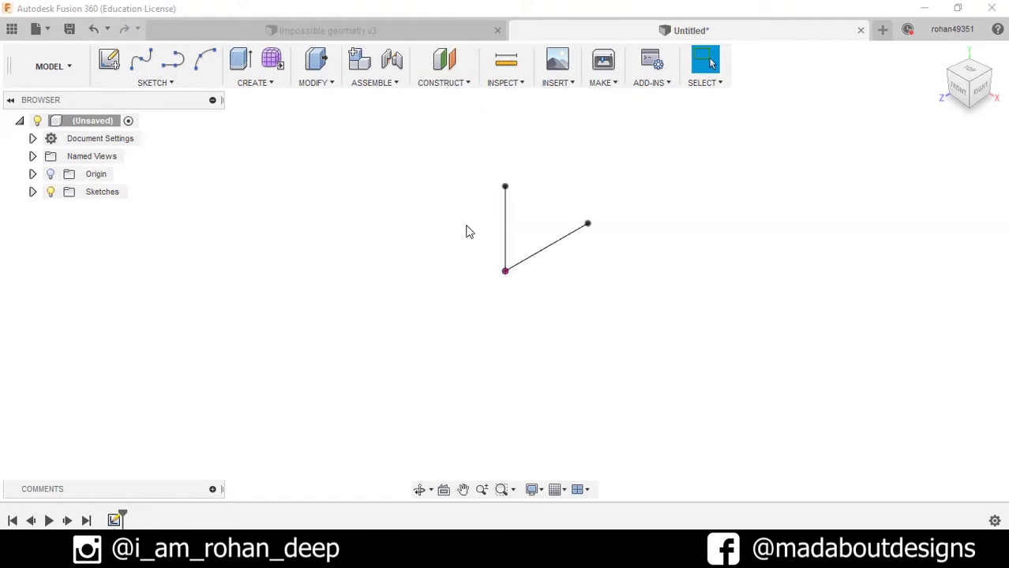
click(561, 243)
scroll(495, 292, up, 3)
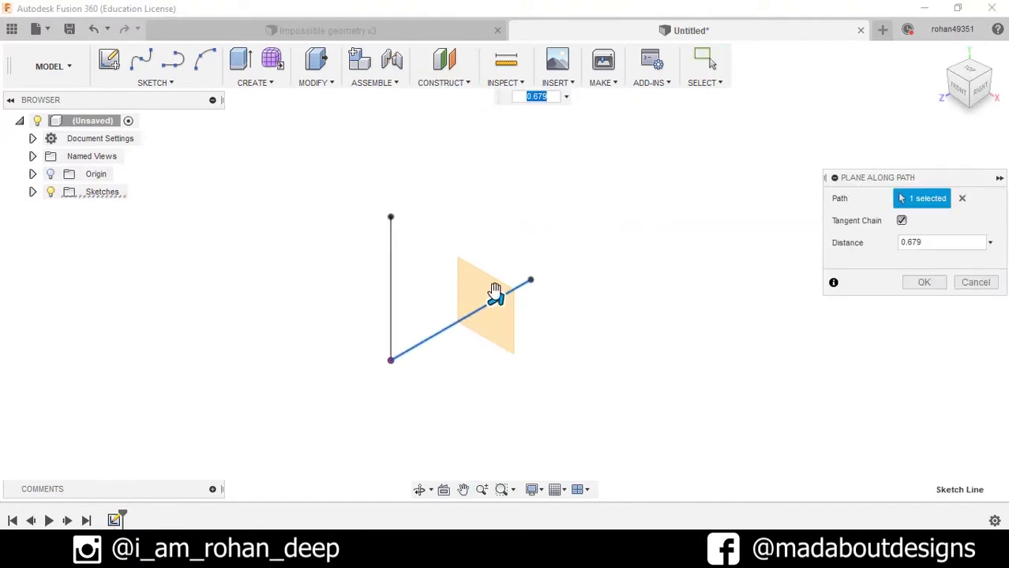
drag(499, 296, 543, 270)
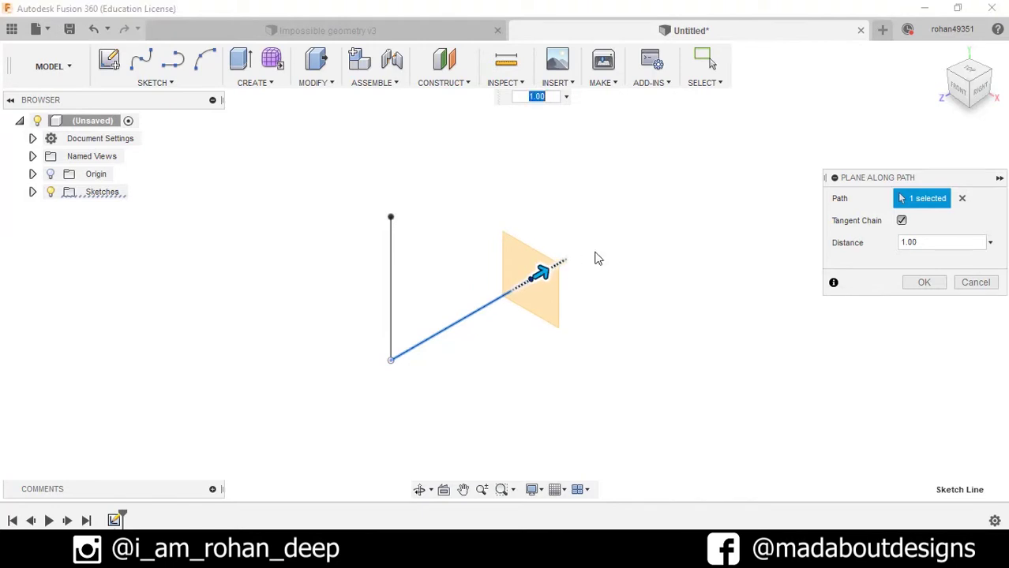
click(931, 284)
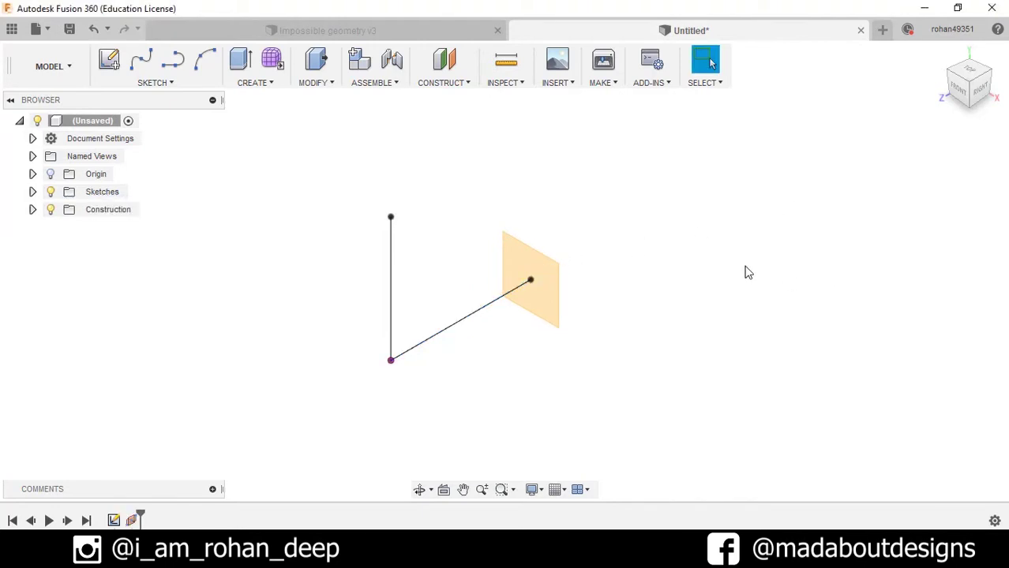
- On the new construction plane, sketch a 5 cm horizontal line from the 4.5 cm line's end and finish the sketch
mouse_move(748, 273)
middle_down()
mouse_move(656, 282)
mouse_move(533, 272)
middle_up()
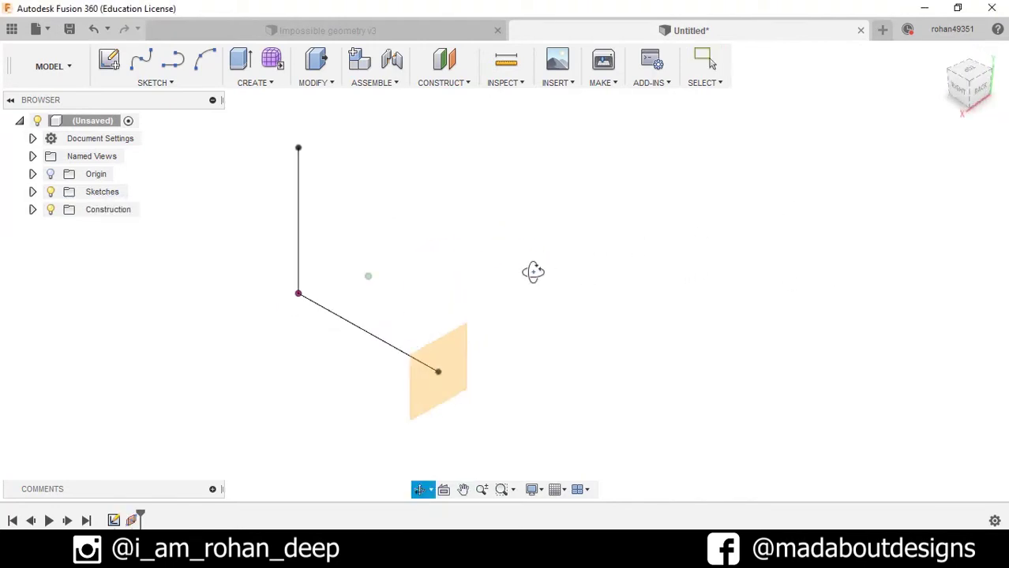
click(457, 343)
click(109, 60)
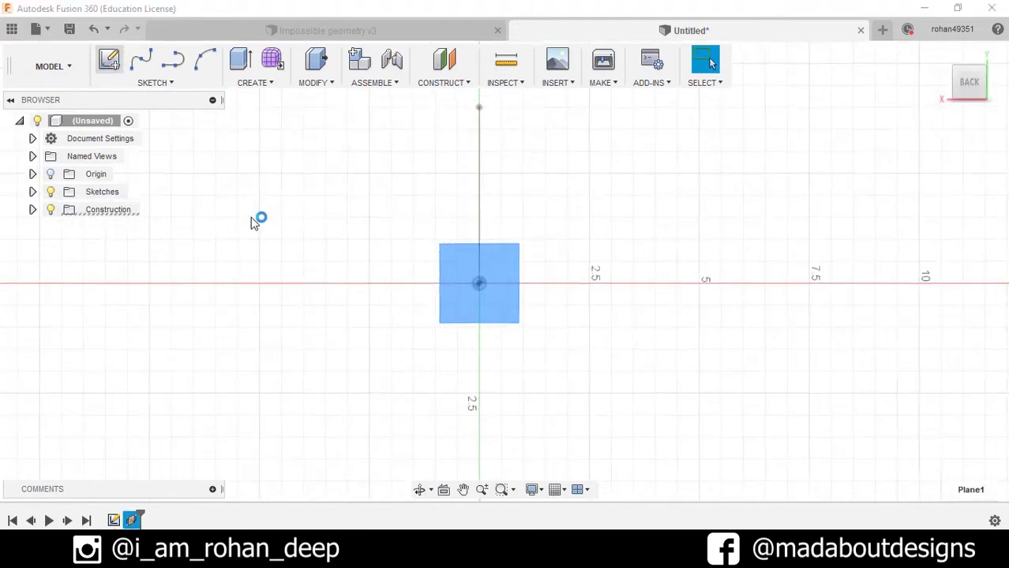
click(173, 67)
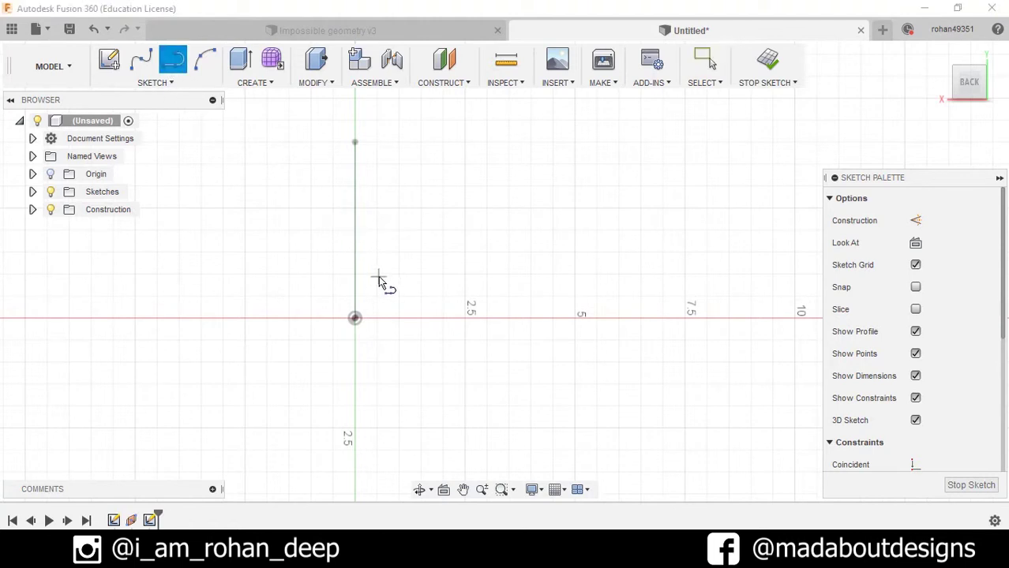
scroll(382, 282, down, 2)
drag(361, 308, 458, 310)
text(5)
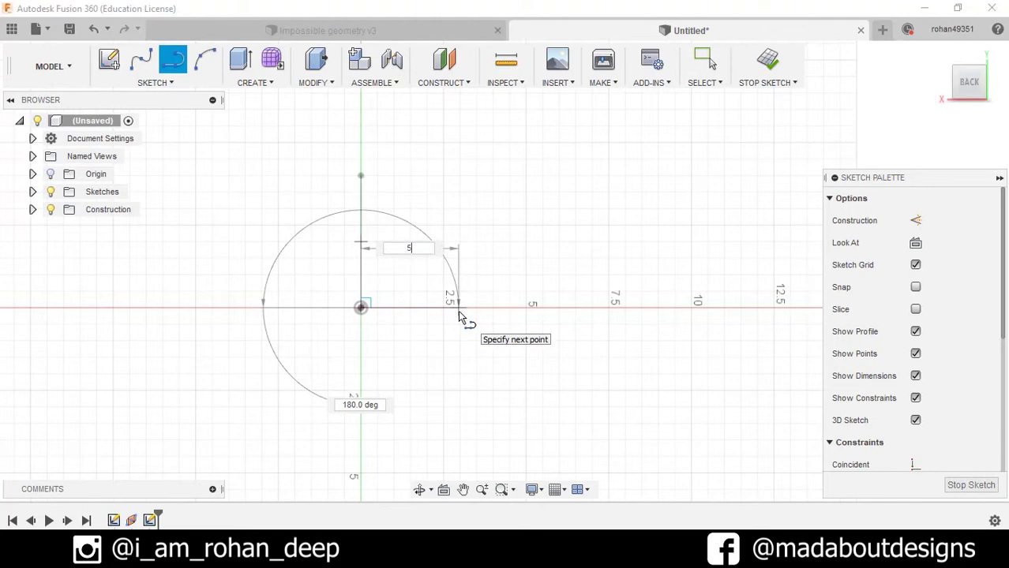
key(Return)
mouse_move(479, 342)
shift+middle_down()
mouse_move(570, 359)
mouse_move(619, 356)
shift+middle_up()
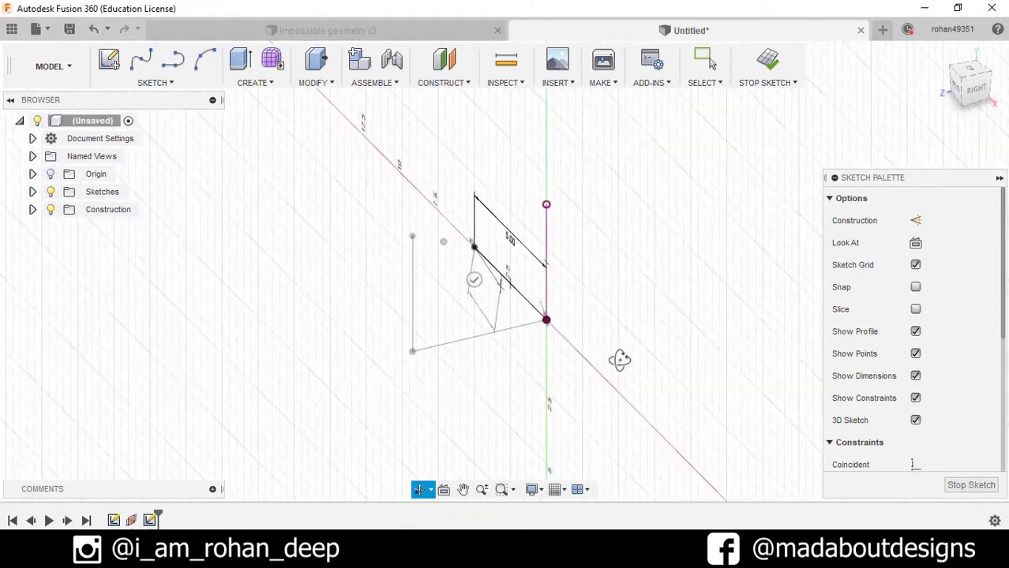
click(765, 63)
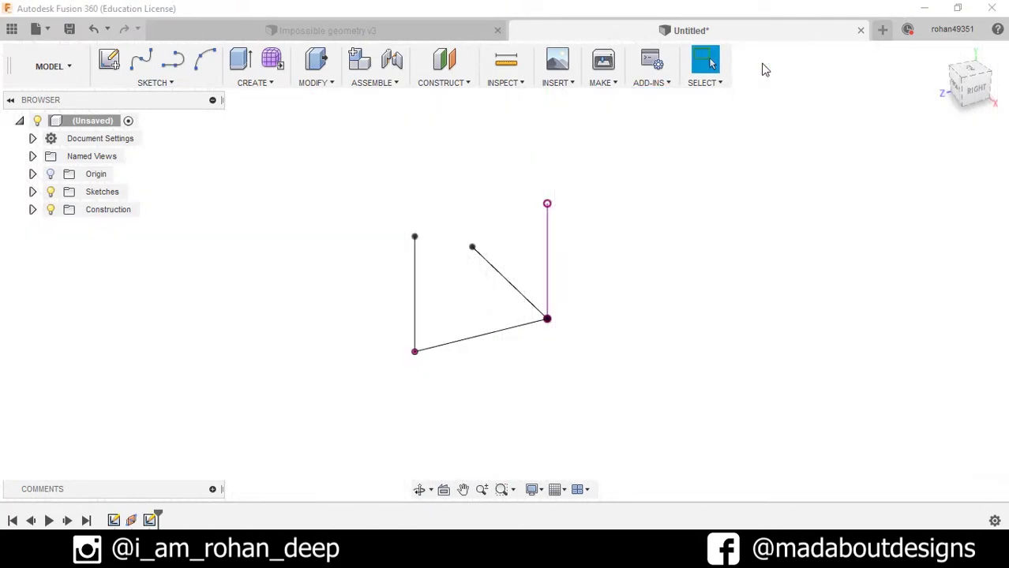
- Construct a plane along the 5 cm line at distance 1.00, at its free end
click(447, 83)
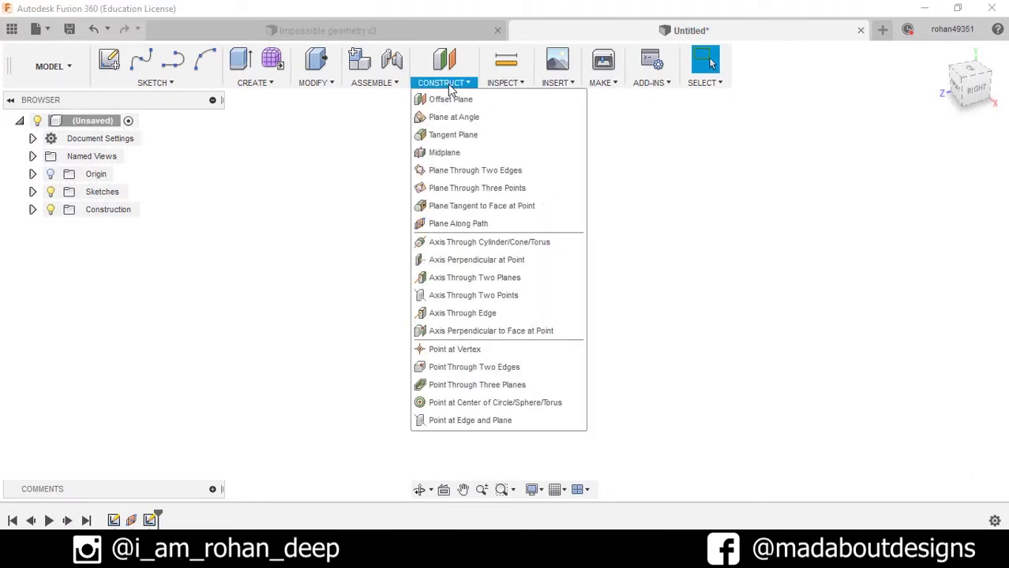
click(483, 225)
shift+middle_drag(646, 315, 440, 338)
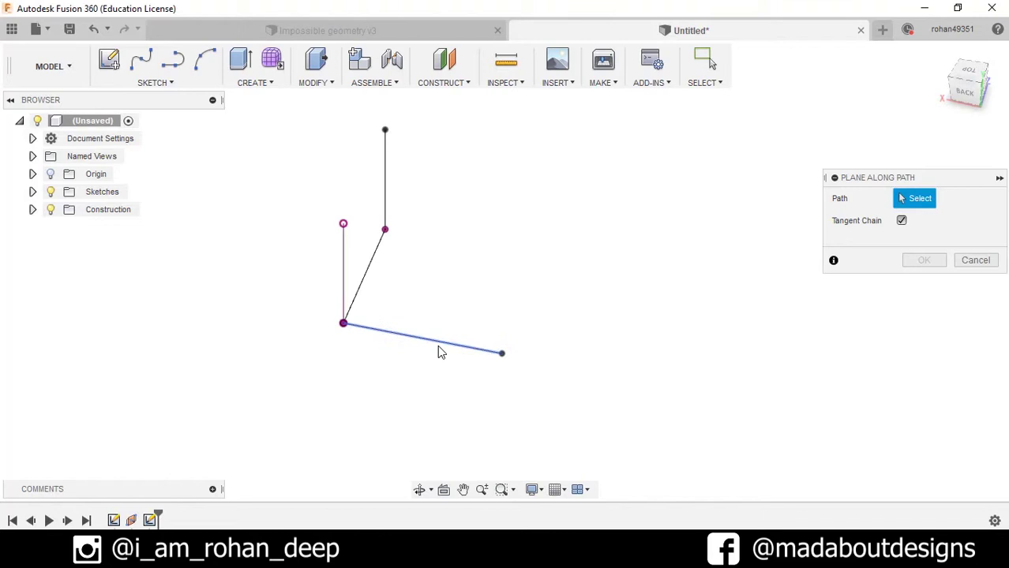
click(440, 353)
drag(450, 345, 529, 358)
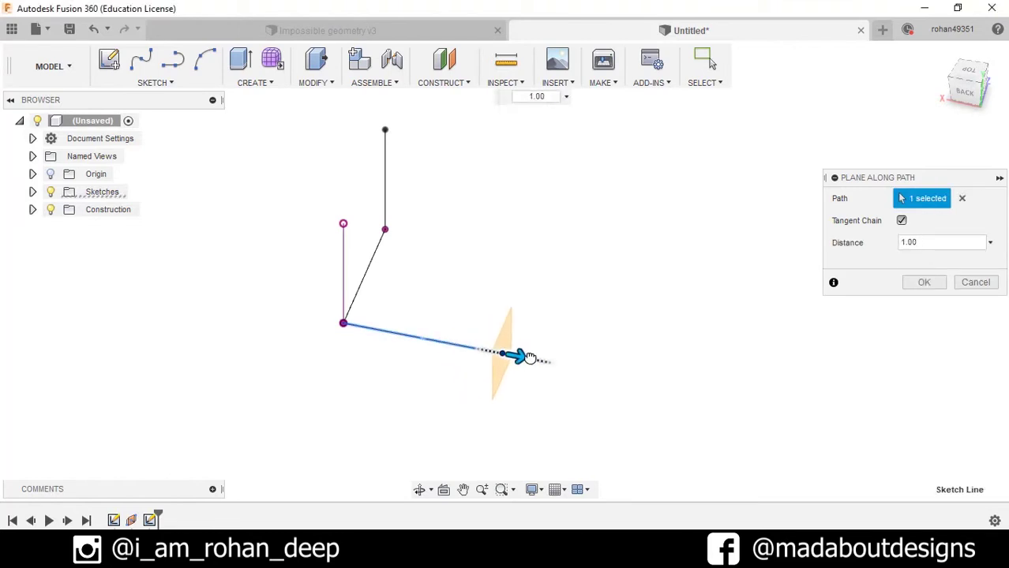
middle_drag(639, 367, 639, 259)
scroll(577, 288, up, 3)
click(925, 283)
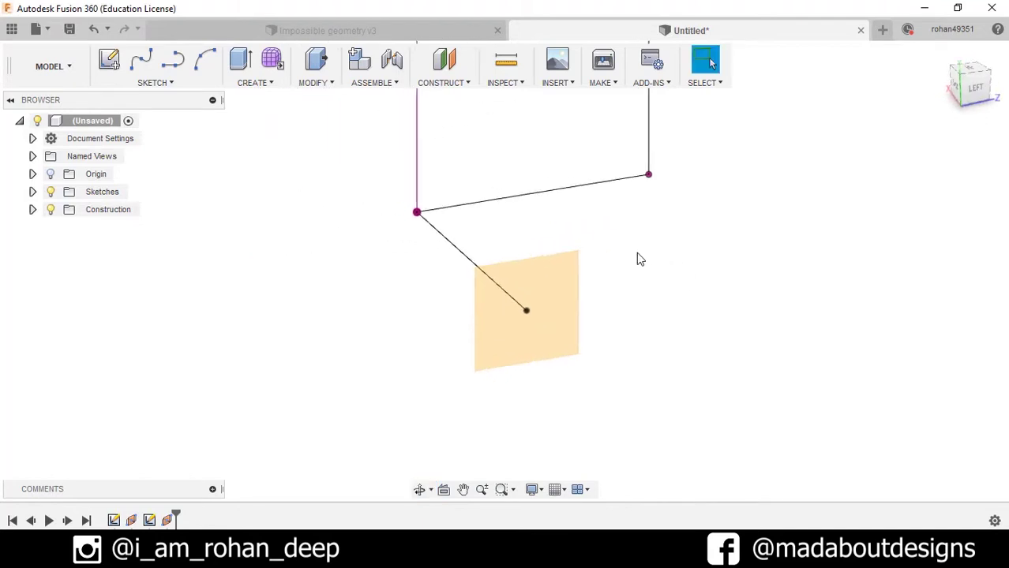
- On the construction plane at the 5 cm line's free end, sketch a 1 cm by 1 cm center rectangle on the line's endpoint and finish the sketch
click(544, 291)
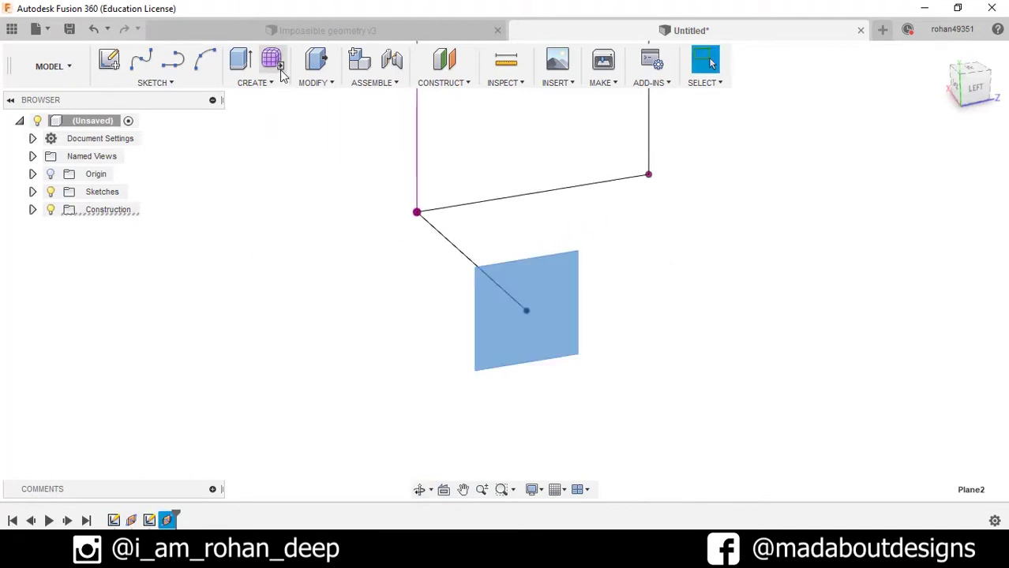
click(111, 66)
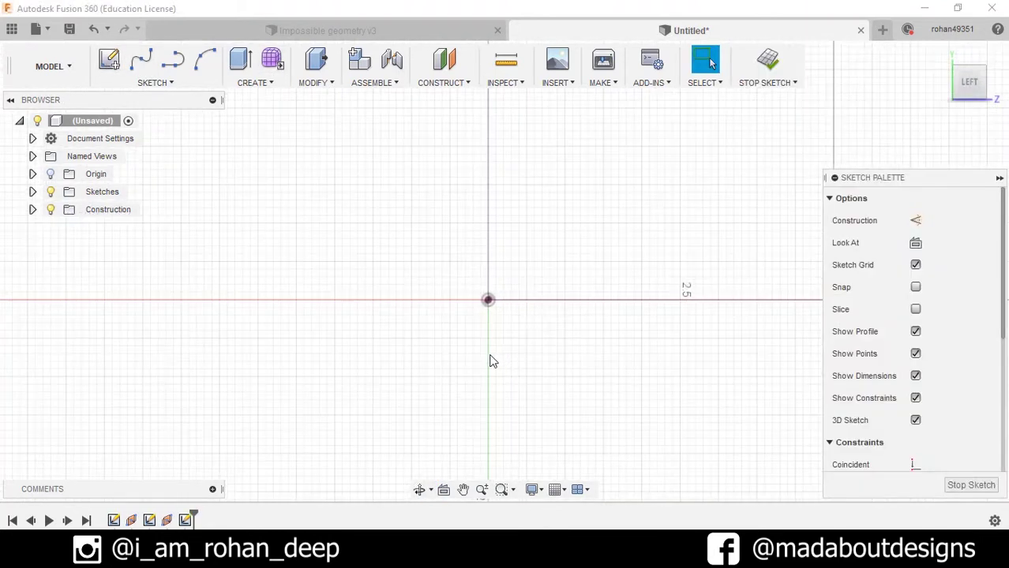
click(157, 83)
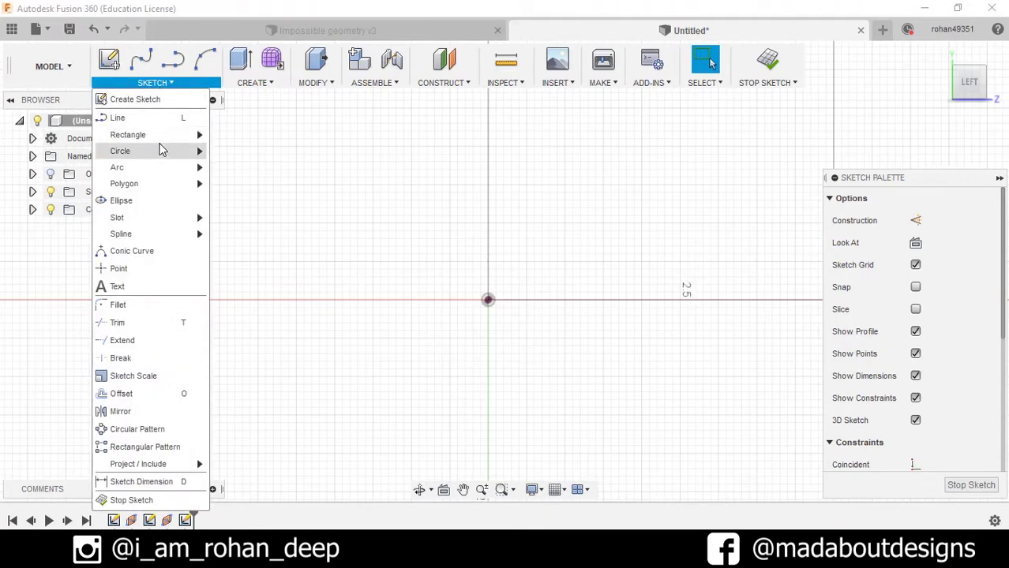
mouse_move(160, 148)
click(237, 135)
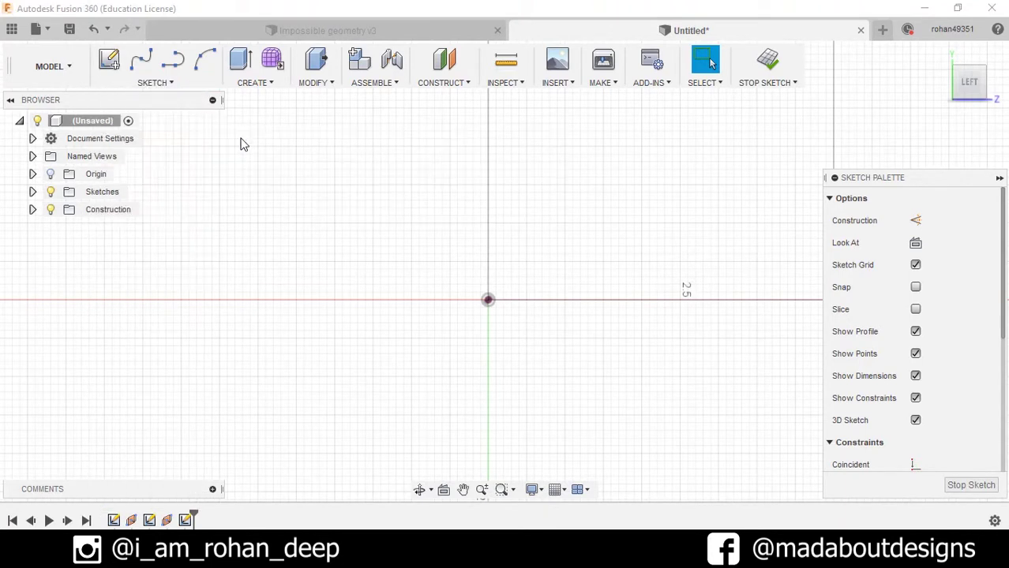
click(958, 220)
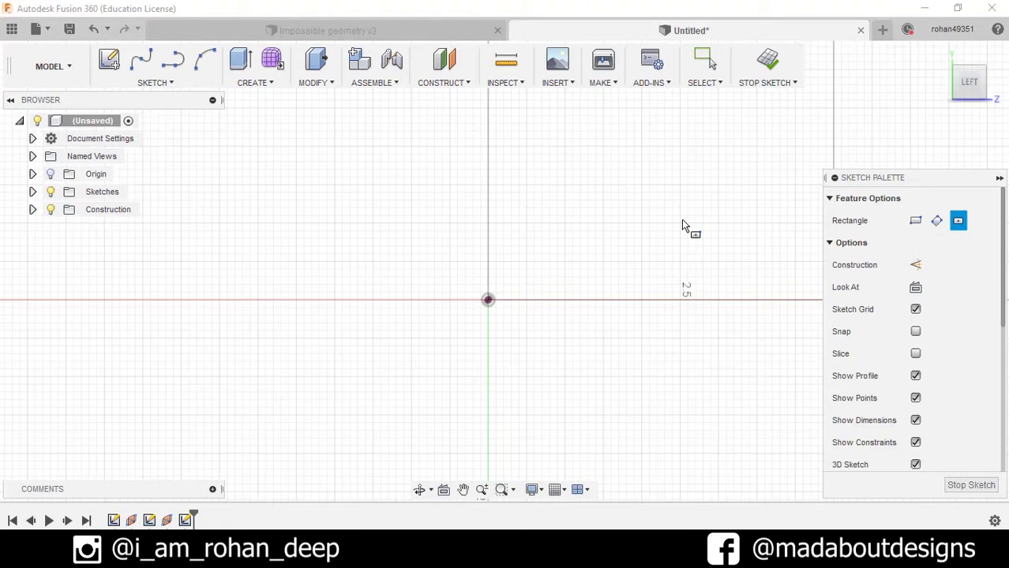
click(489, 302)
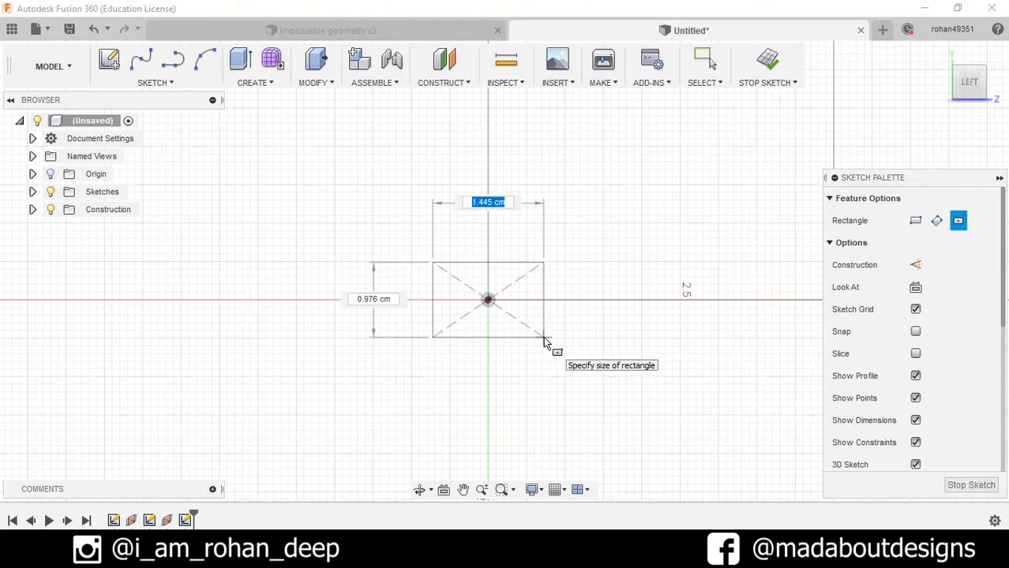
text(1)
key(Tab)
text(1)
key(Tab)
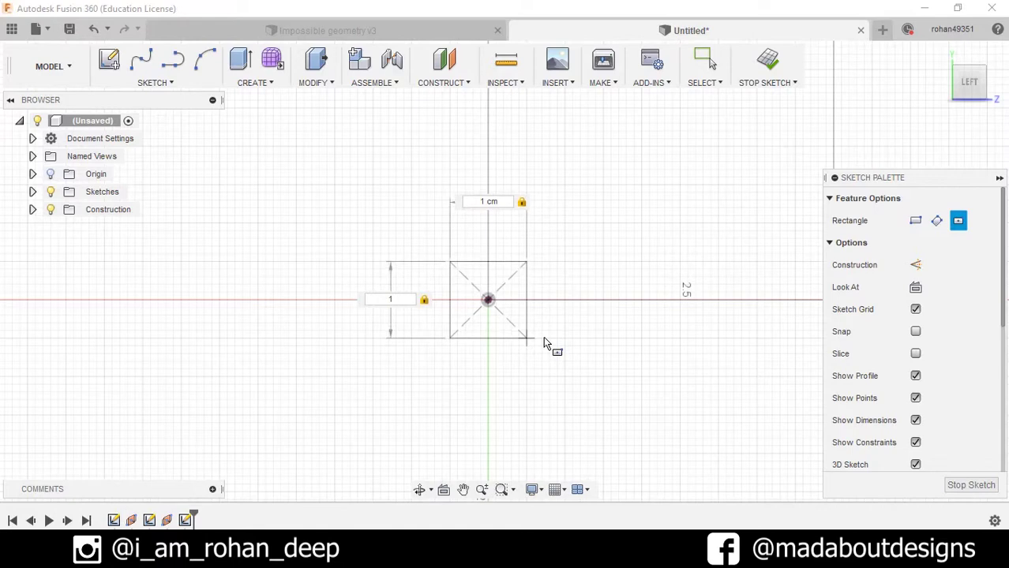
key(Return)
mouse_move(663, 276)
shift+middle_down()
mouse_move(637, 271)
mouse_move(686, 296)
shift+middle_up()
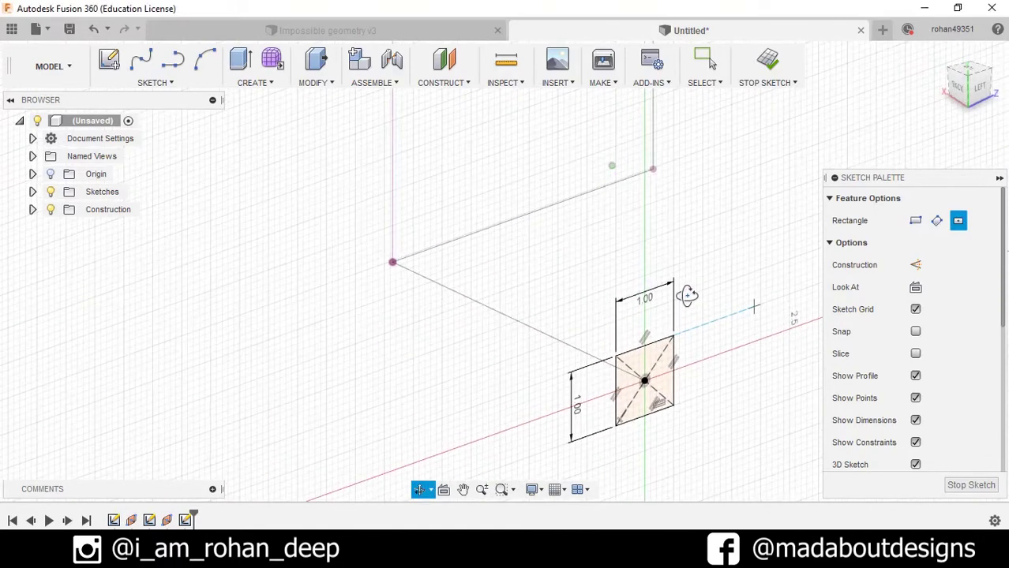
click(767, 60)
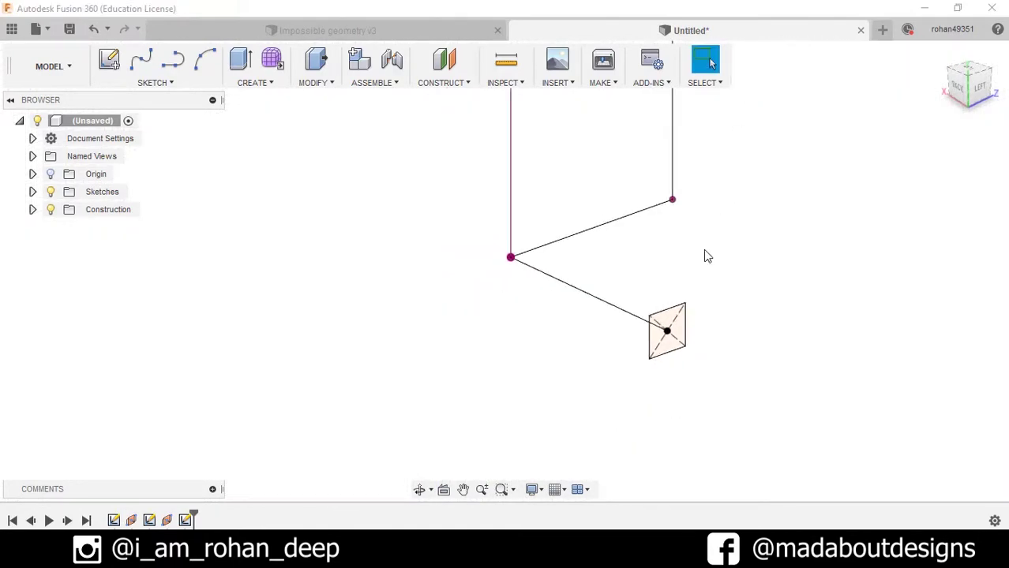
- Sweep the 1 cm square profile along the chained path of the three connected sketch lines as a new body
click(271, 83)
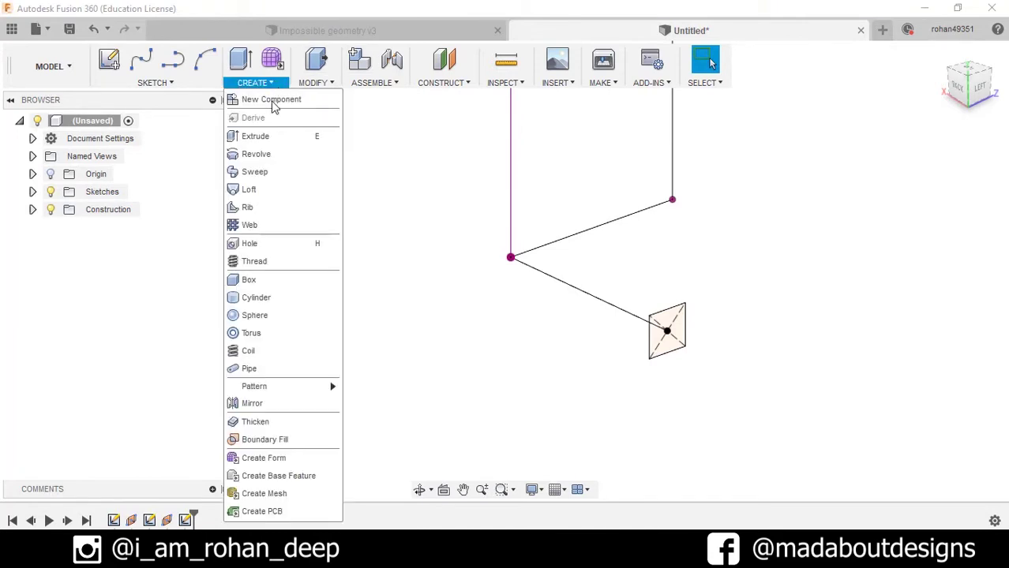
click(257, 171)
middle_drag(507, 140, 482, 174)
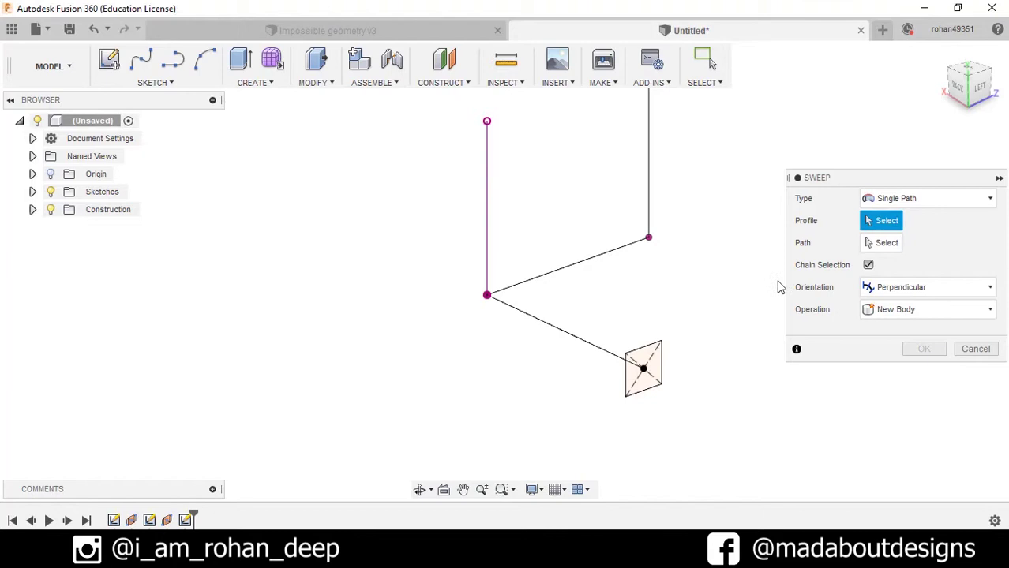
click(650, 385)
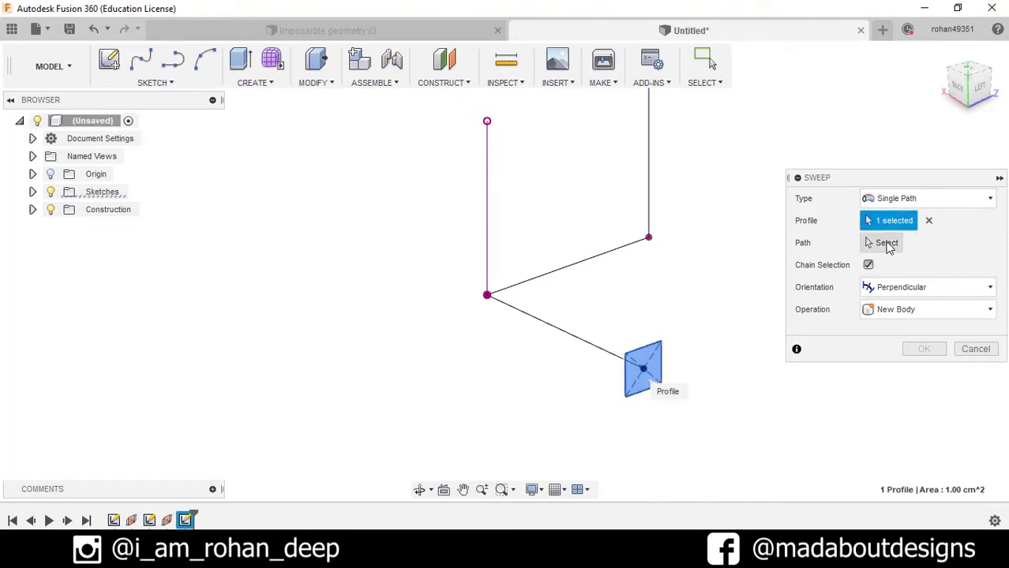
click(565, 270)
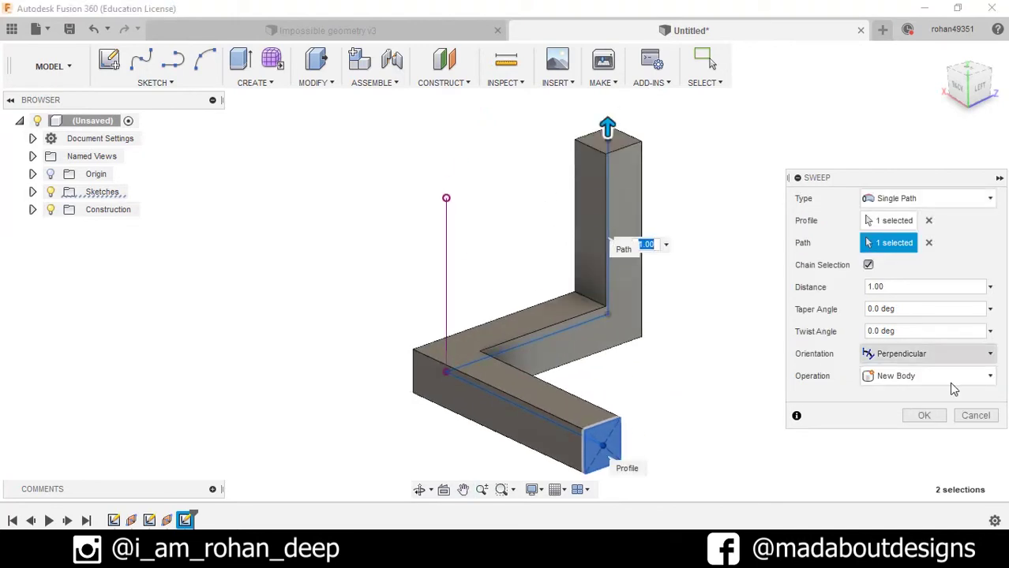
click(923, 415)
- Start a sketch on the body's L-shaped outer face and draw a 45° line from the upright's outer top corner down to its inner edge
shift+middle_drag(742, 375, 919, 340)
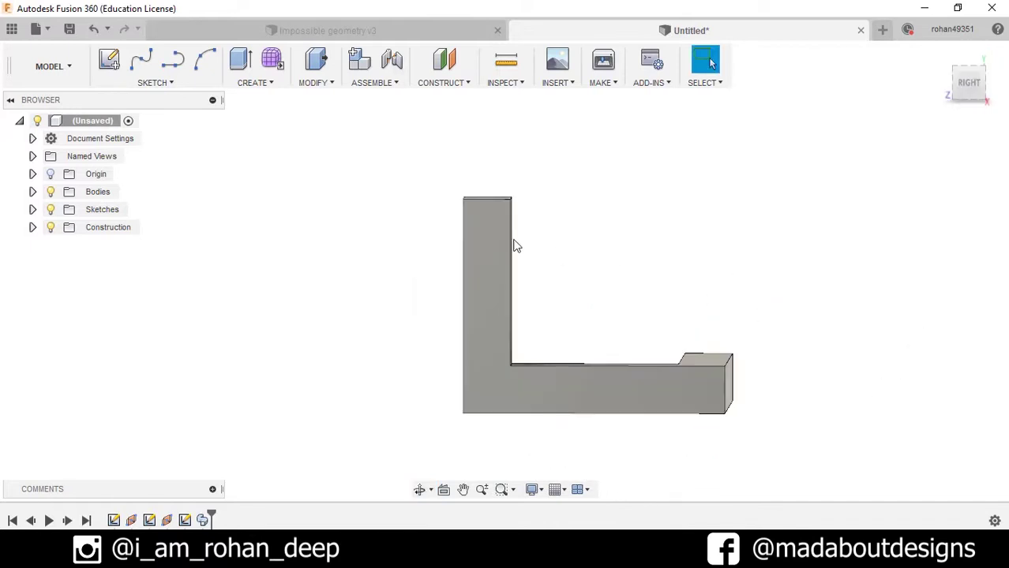
click(488, 253)
shift+middle_drag(640, 246, 618, 258)
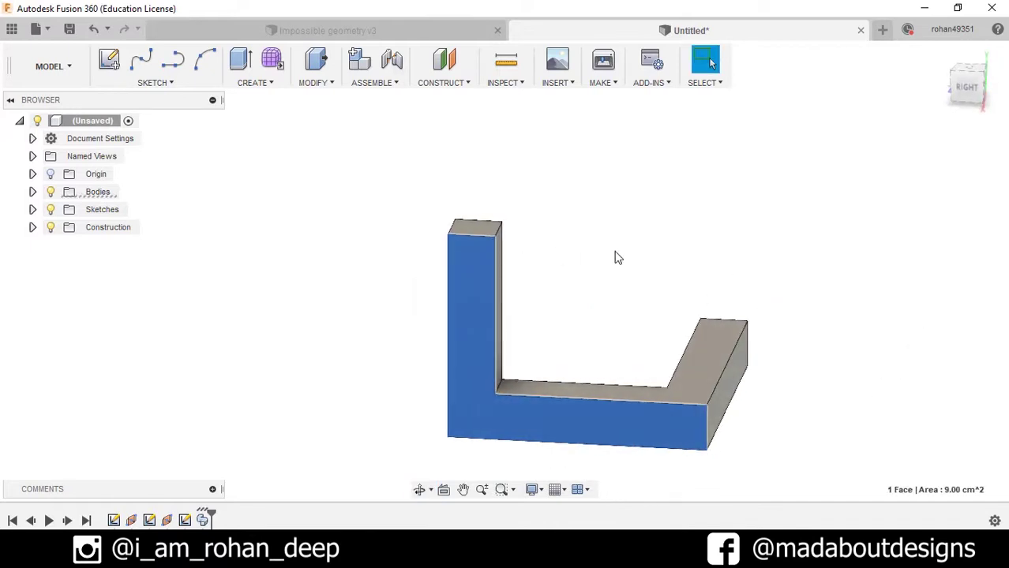
click(113, 57)
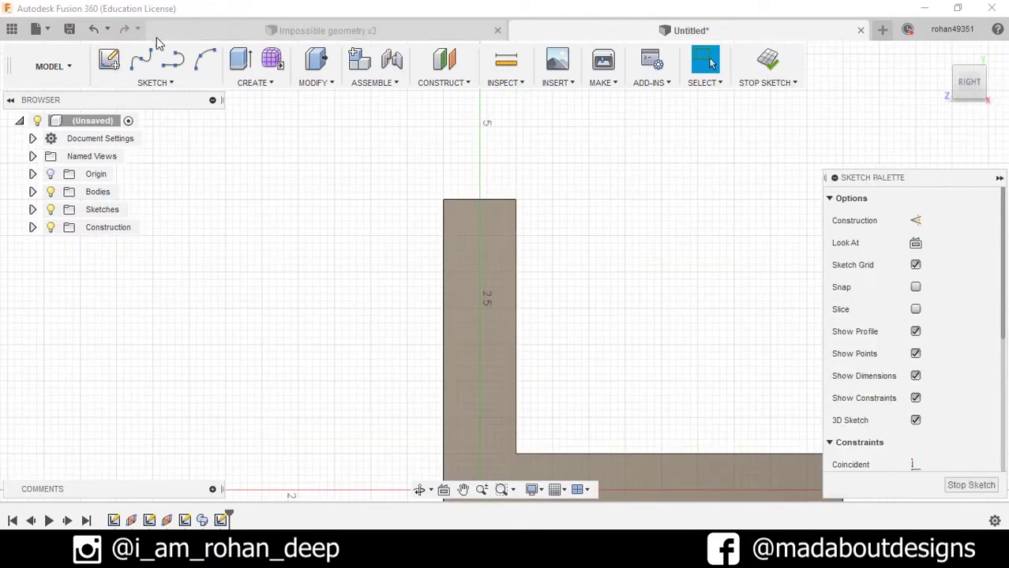
click(153, 83)
click(118, 117)
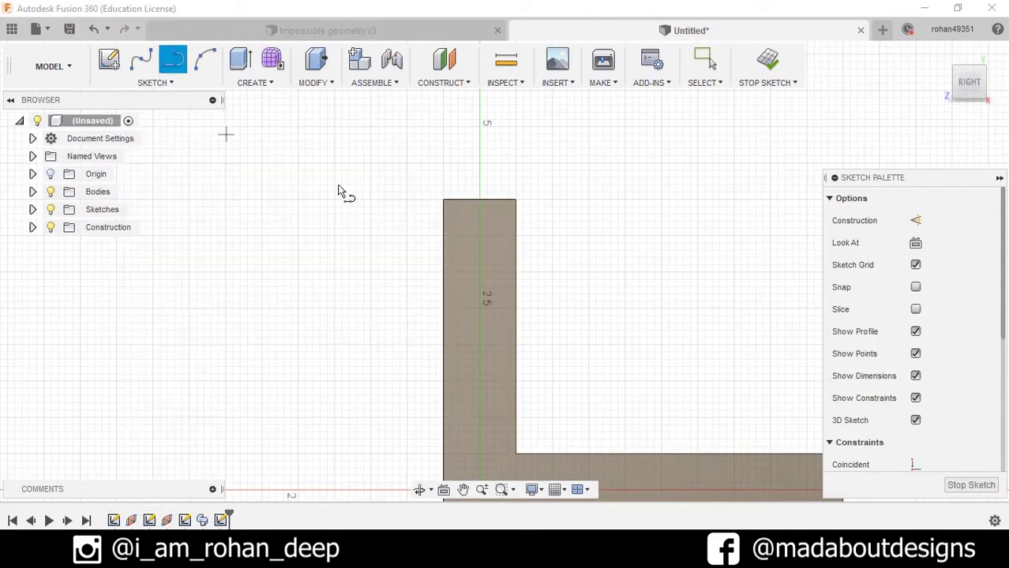
click(444, 201)
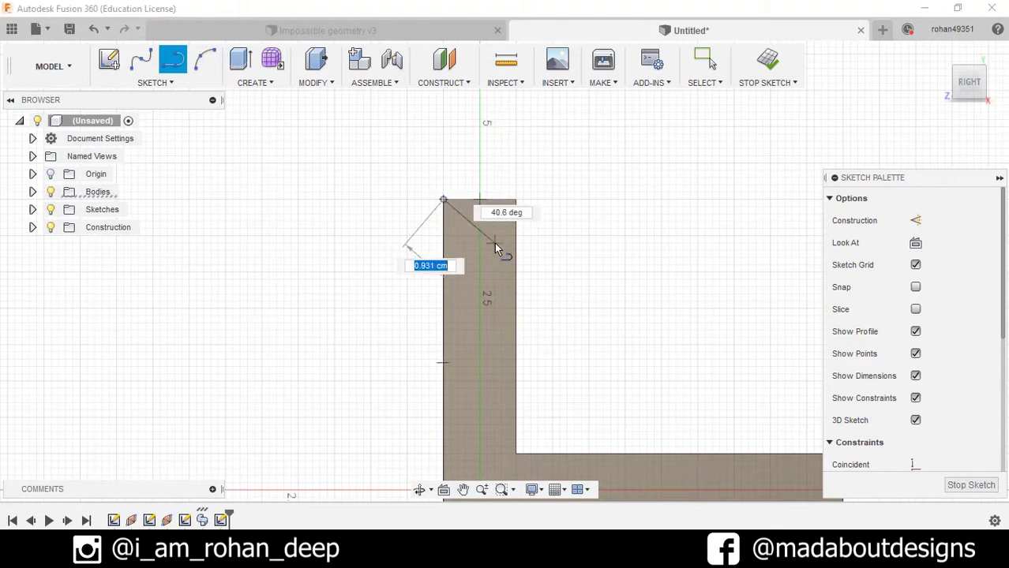
key(Tab)
text(45)
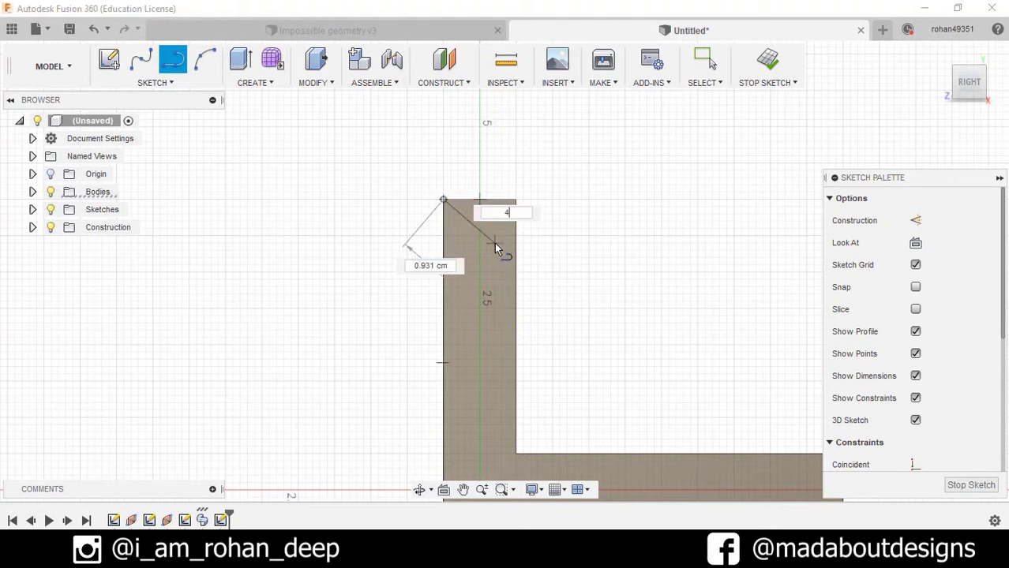
key(Tab)
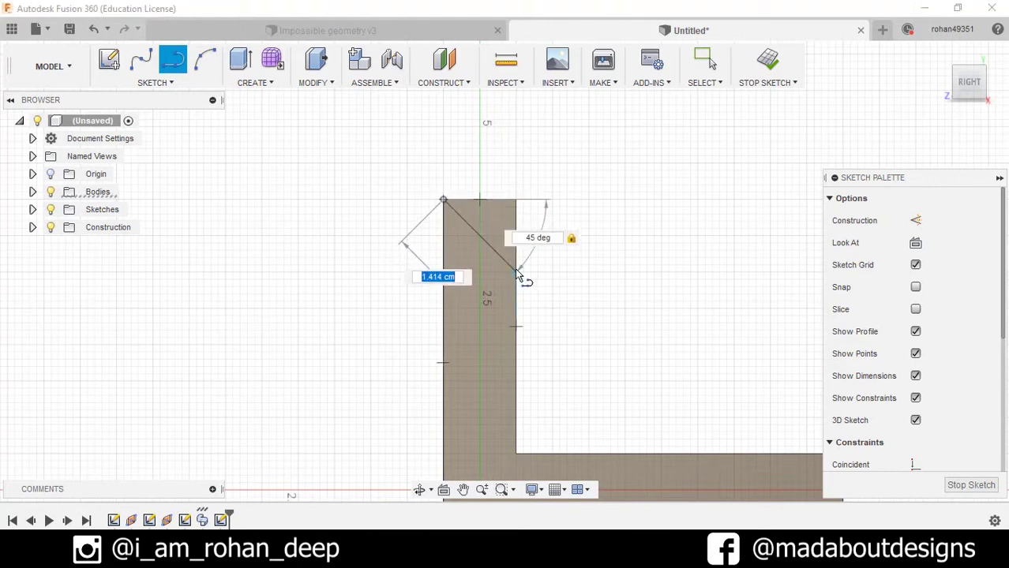
scroll(517, 270, up, 3)
double_click(524, 284)
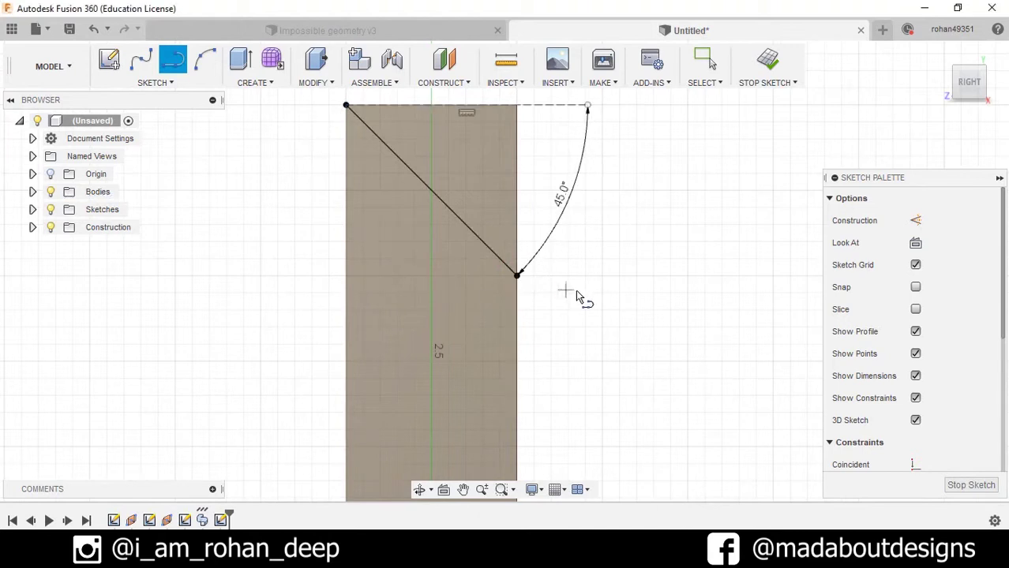
- Close the triangle with lines up the upright's inner edge and across its top edge, and finish the sketch
scroll(577, 289, down, 2)
middle_drag(579, 288, 557, 359)
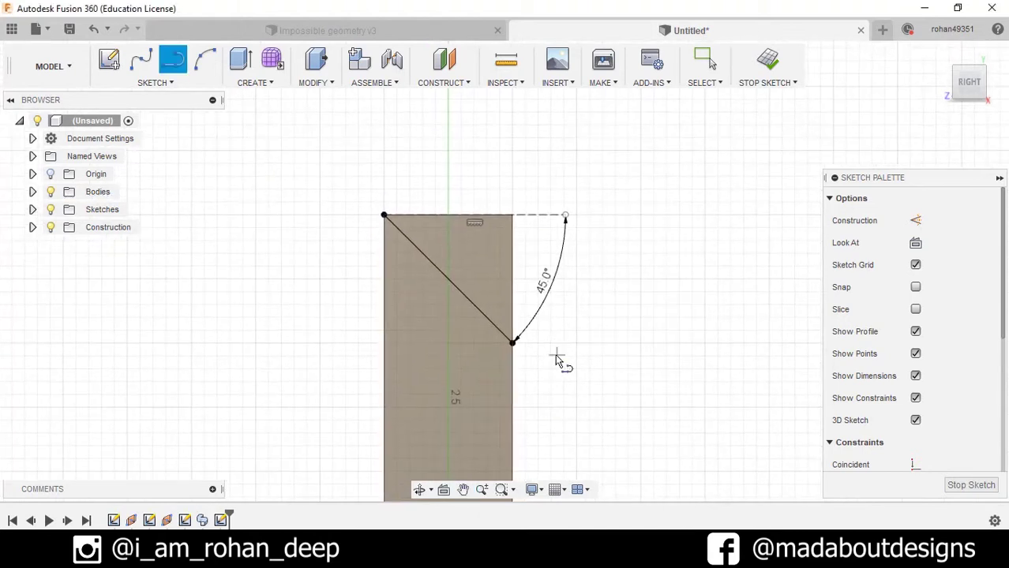
click(514, 343)
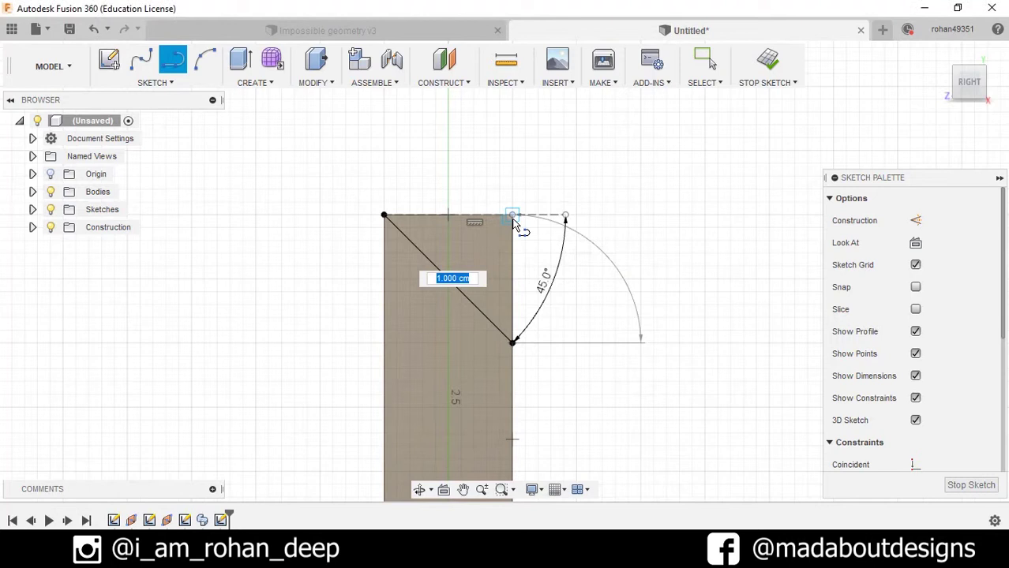
click(513, 217)
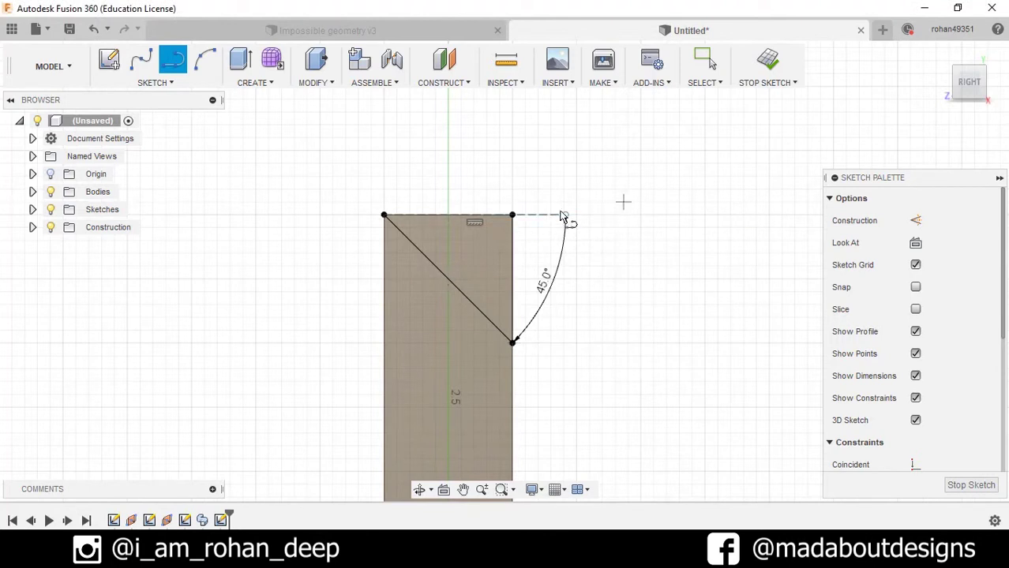
click(386, 216)
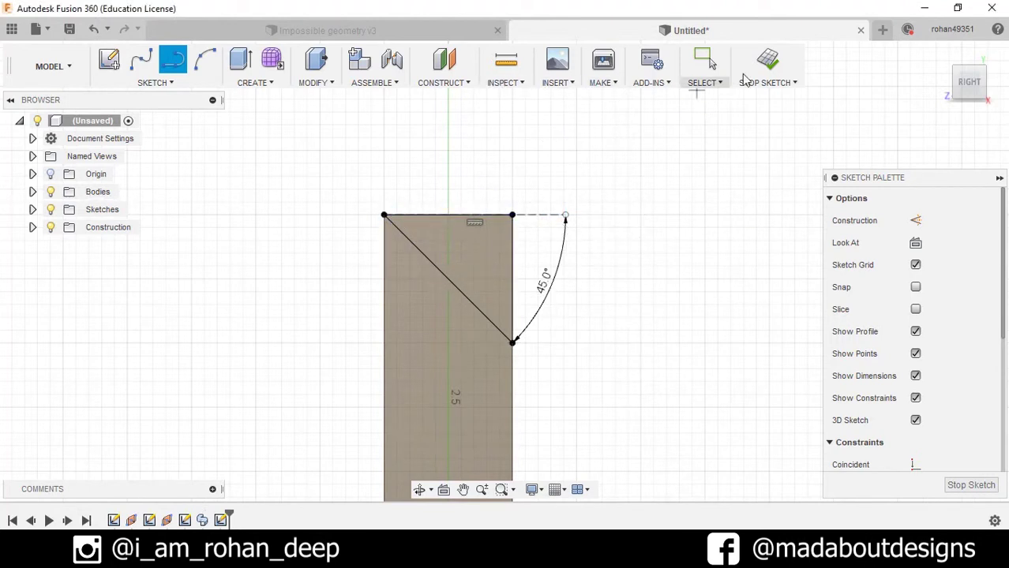
click(767, 69)
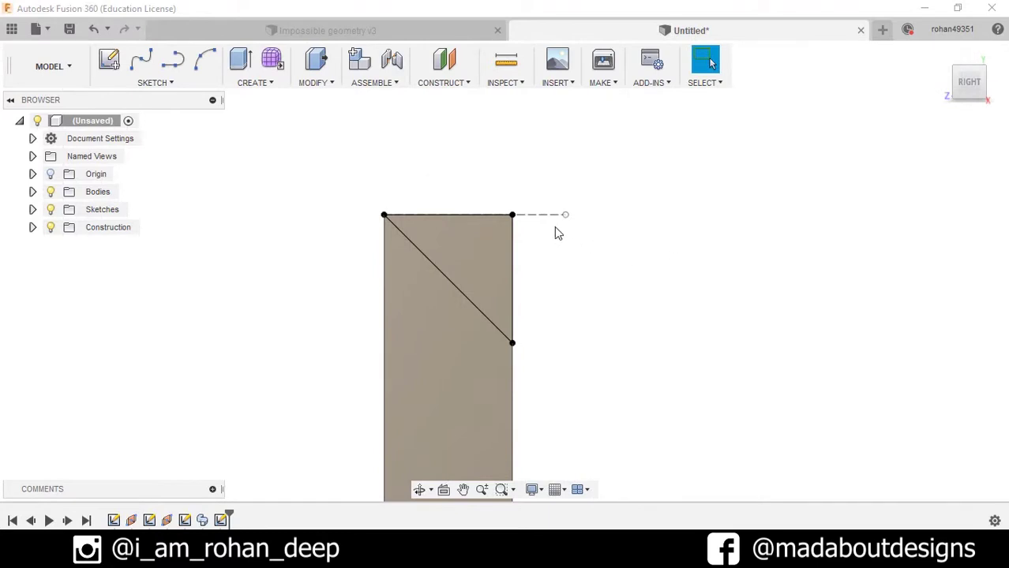
- Extrude the triangular profile -2.00 cm through the upright as a cut, giving its top a 45° slope
shift+middle_drag(558, 234, 577, 274)
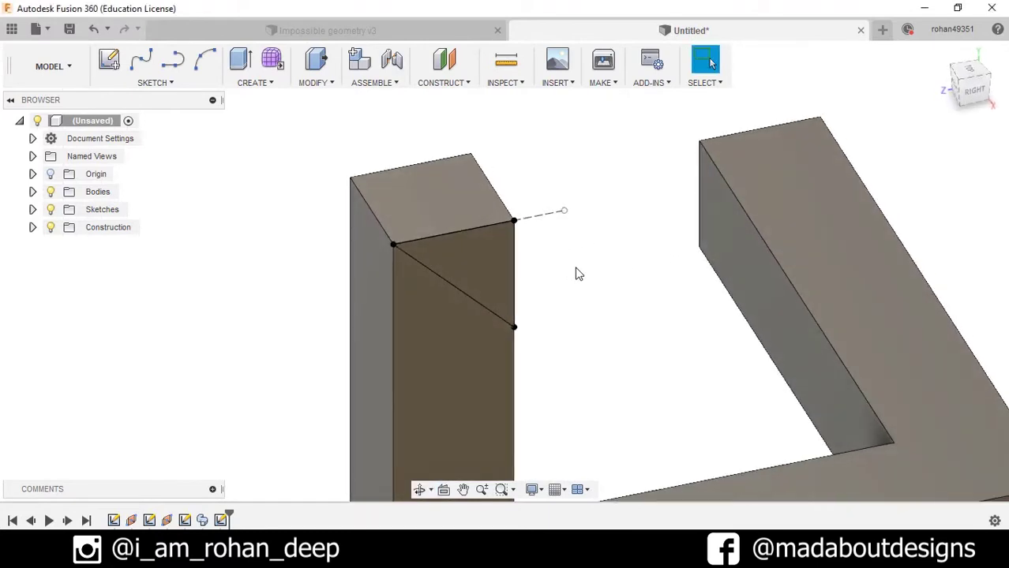
click(268, 83)
click(254, 132)
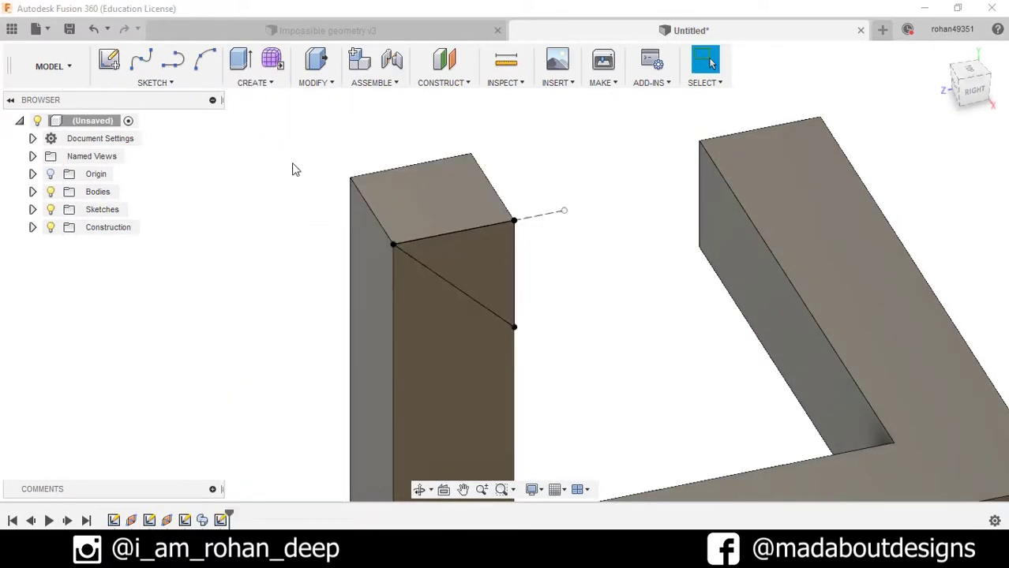
scroll(300, 183, down, 3)
click(406, 236)
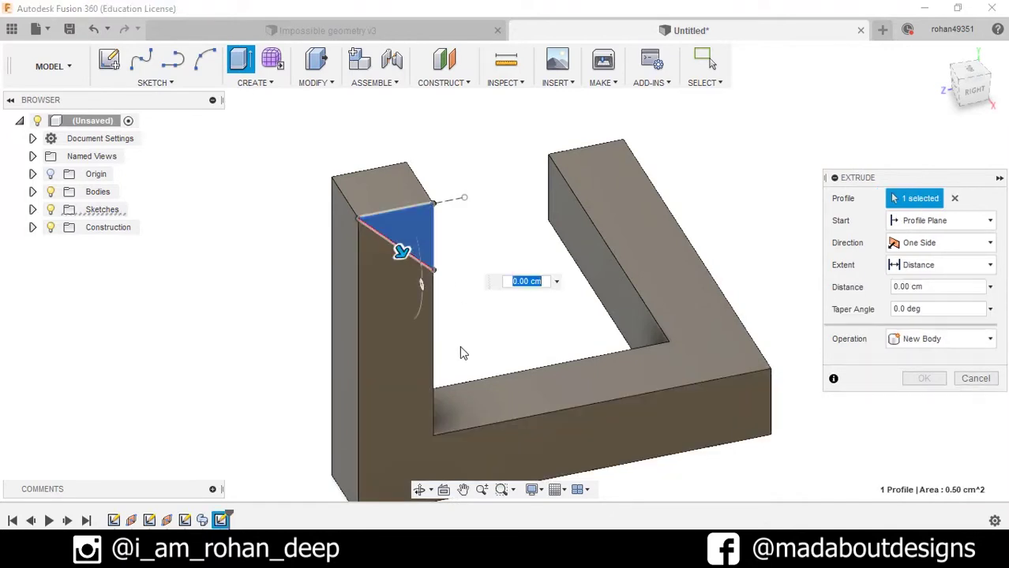
shift+middle_drag(466, 346, 477, 341)
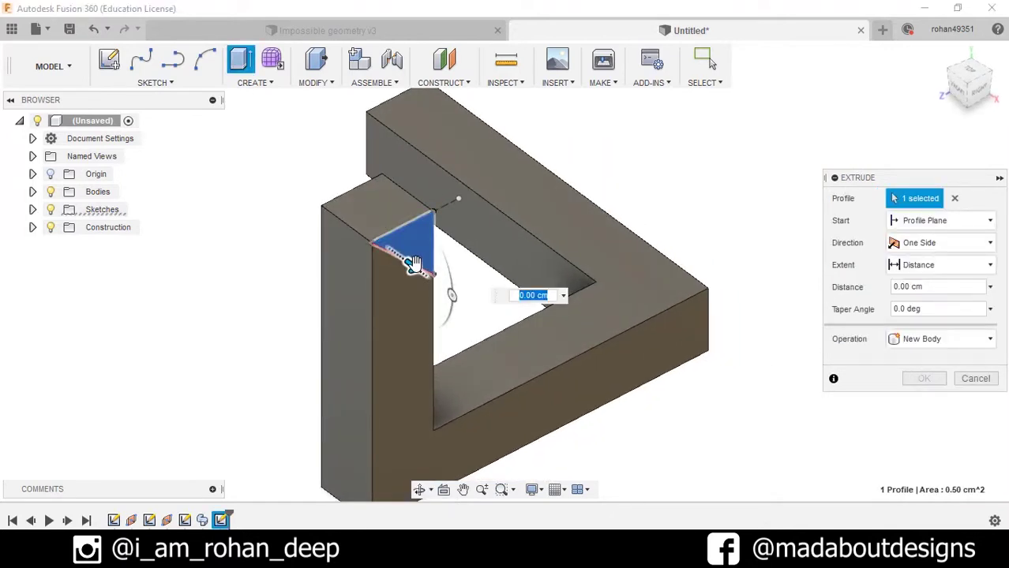
drag(384, 233, 289, 173)
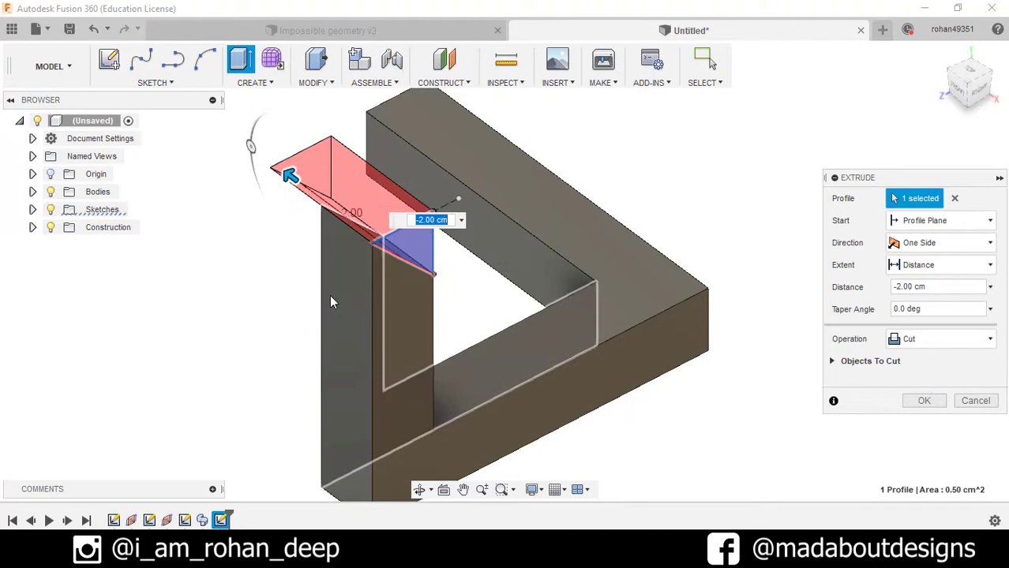
shift+middle_drag(483, 301, 548, 286)
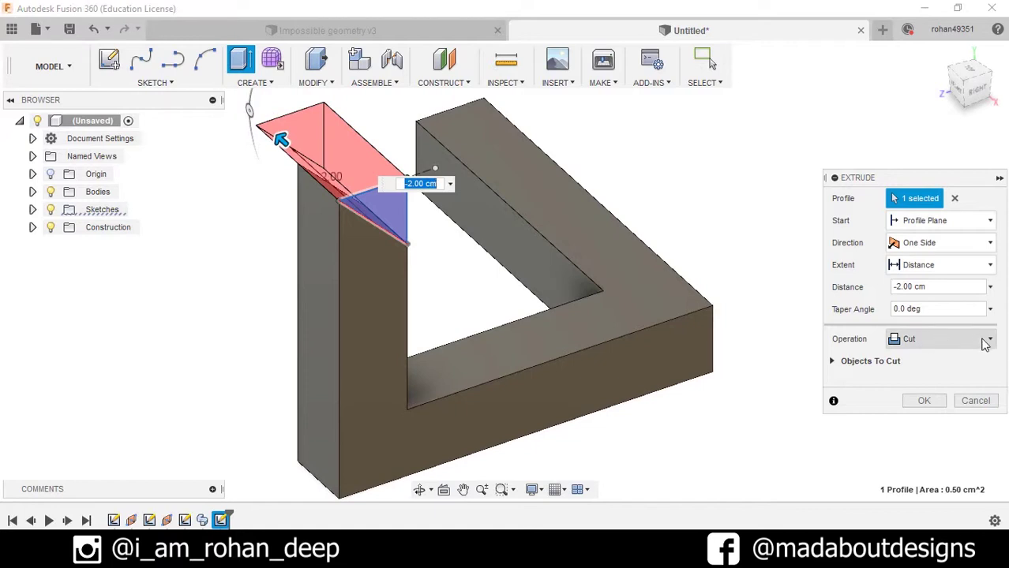
click(923, 402)
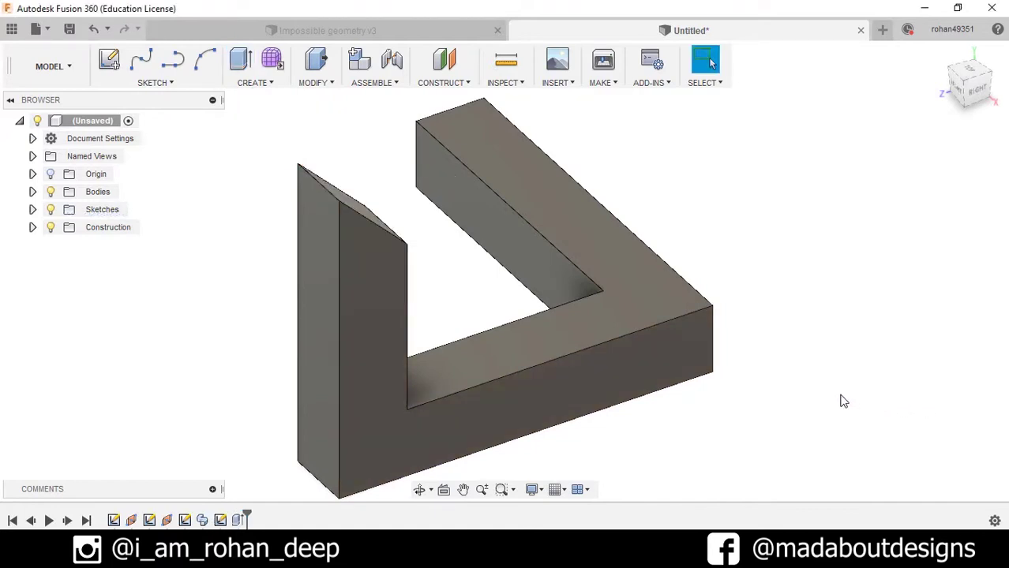
- View the model isometrically from the top-front-right corner to check how the sloped upright lines up with the other arm's end
shift+middle_drag(839, 401, 868, 394)
scroll(934, 299, down, 2)
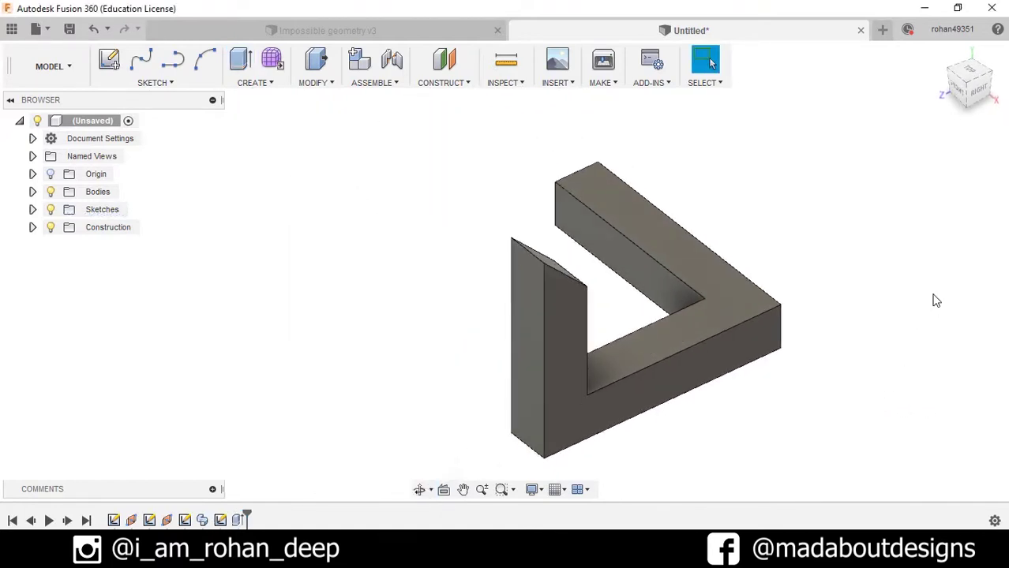
click(968, 86)
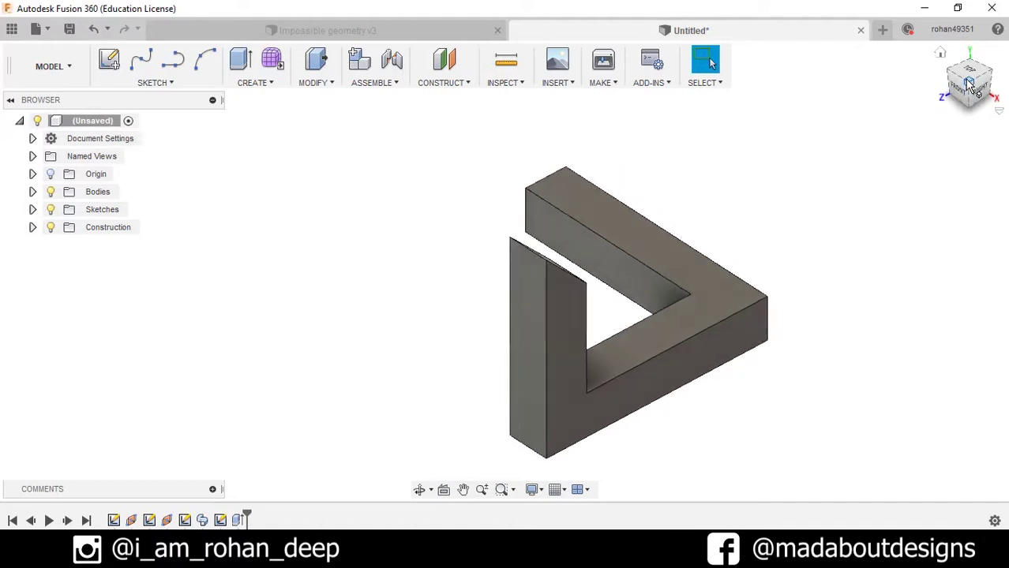
middle_drag(770, 279, 661, 271)
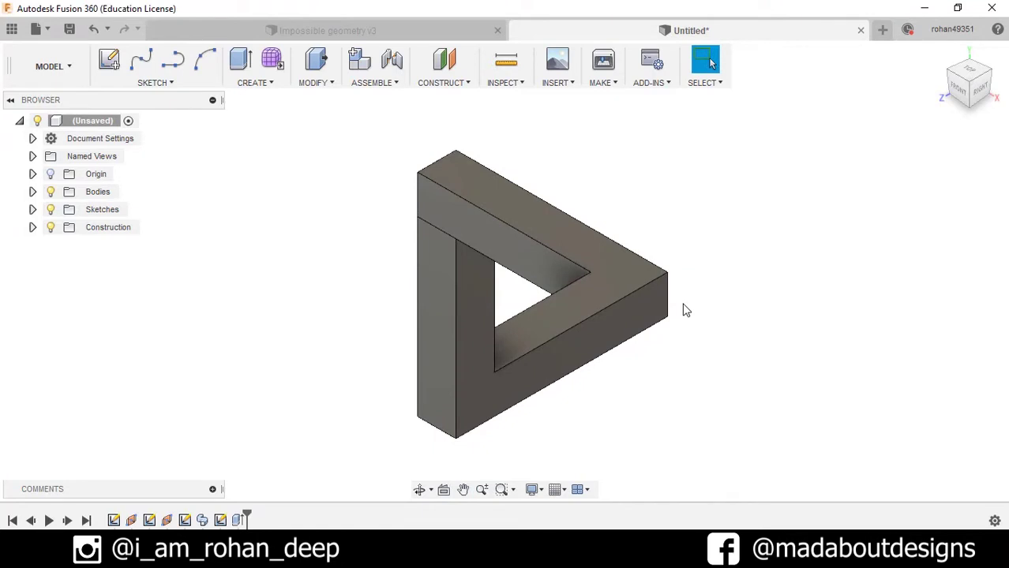
click(542, 490)
mouse_move(597, 440)
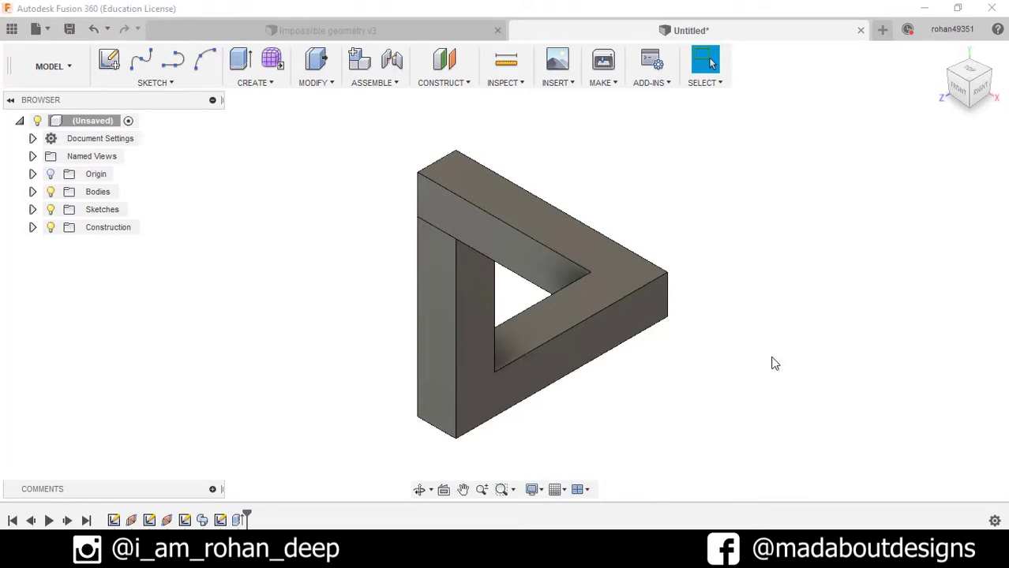
shift+middle_drag(756, 349, 700, 341)
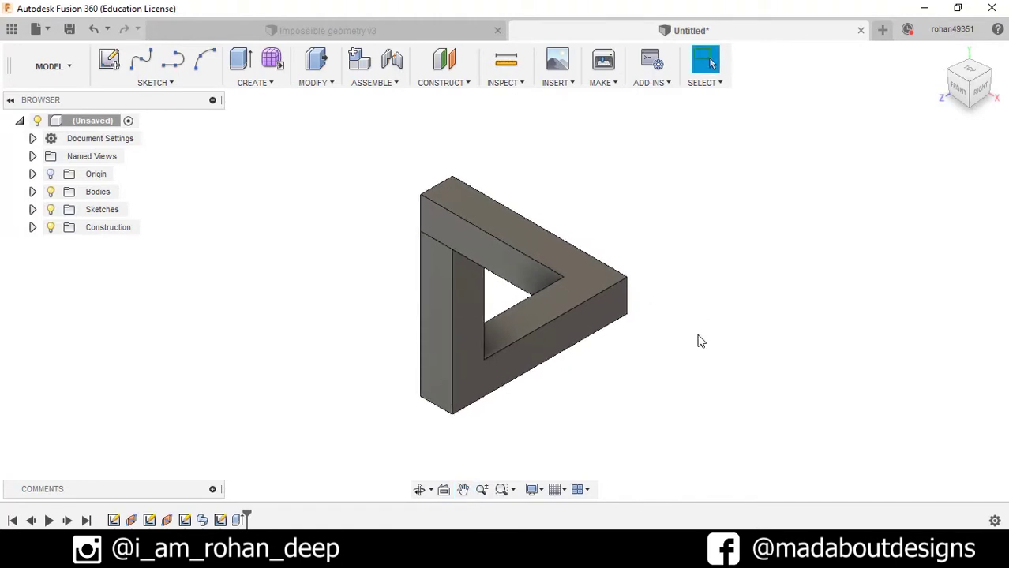
- Apply the Paint - Metallic (Red) appearance from the Fusion 360 library to the whole triangle body
key(a)
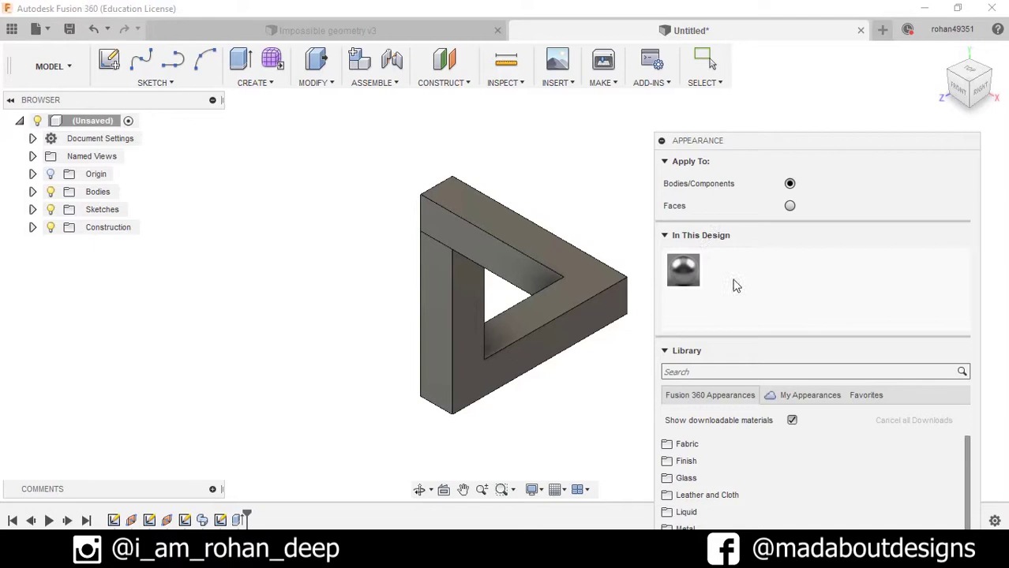
drag(731, 138, 754, 43)
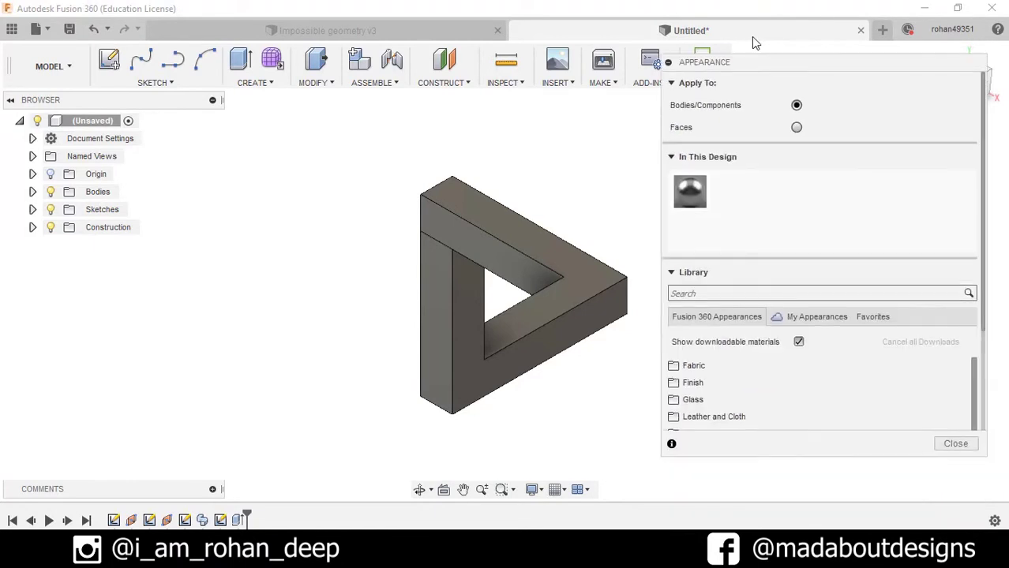
scroll(825, 352, down, 3)
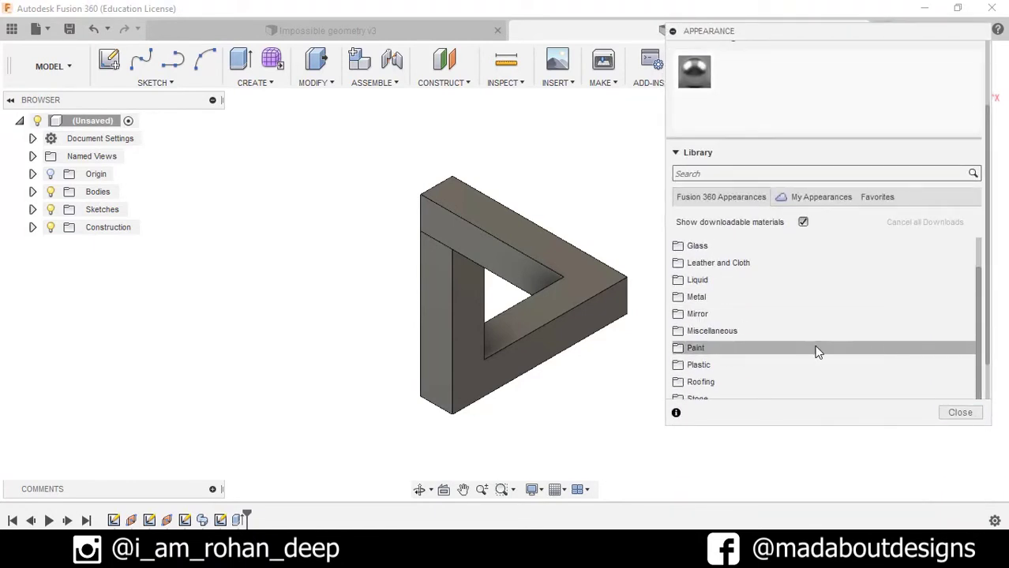
click(777, 348)
scroll(770, 351, down, 1)
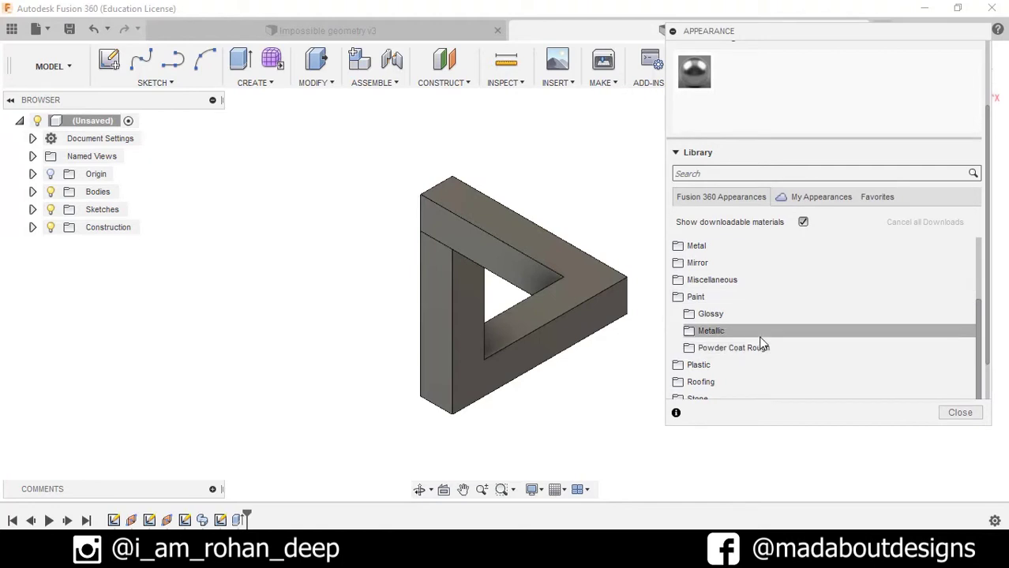
click(760, 336)
scroll(784, 311, down, 3)
drag(725, 294, 488, 240)
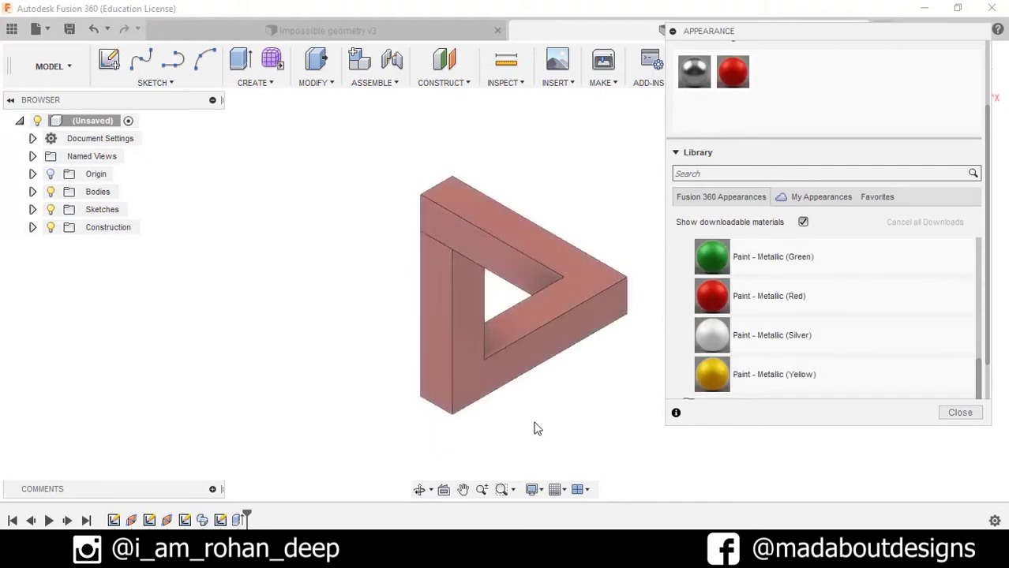
- Duplicate the Paint - Metallic (Red) appearance and change the copy's color to a lighter, pinkish red
right_click(732, 73)
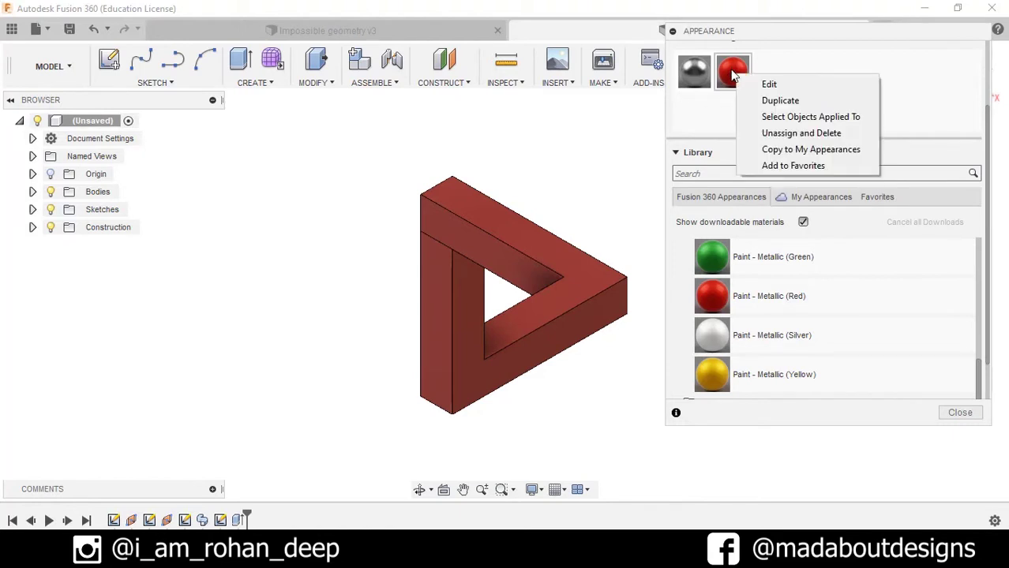
click(778, 102)
double_click(772, 71)
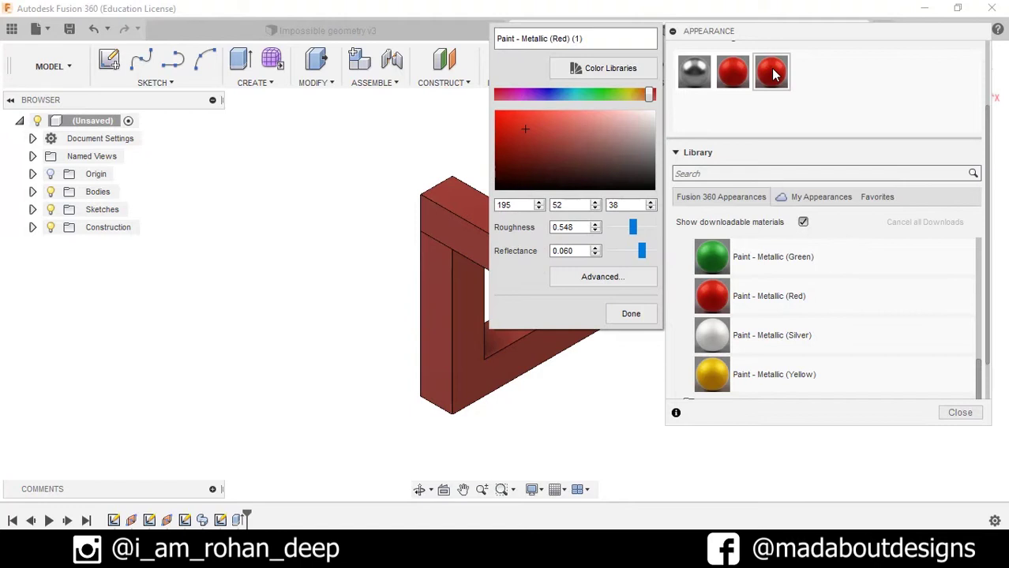
drag(530, 119, 561, 107)
click(638, 314)
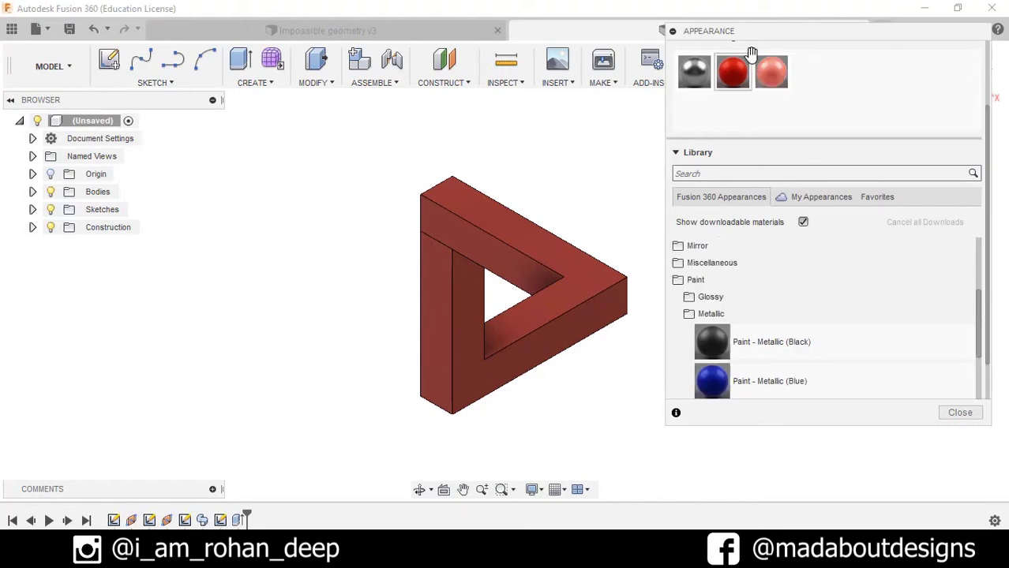
- Apply the lighter copy, Paint - Metallic (Red) (1), only to the body's upward-facing L-shaped face and close the appearance settings
scroll(769, 91, up, 3)
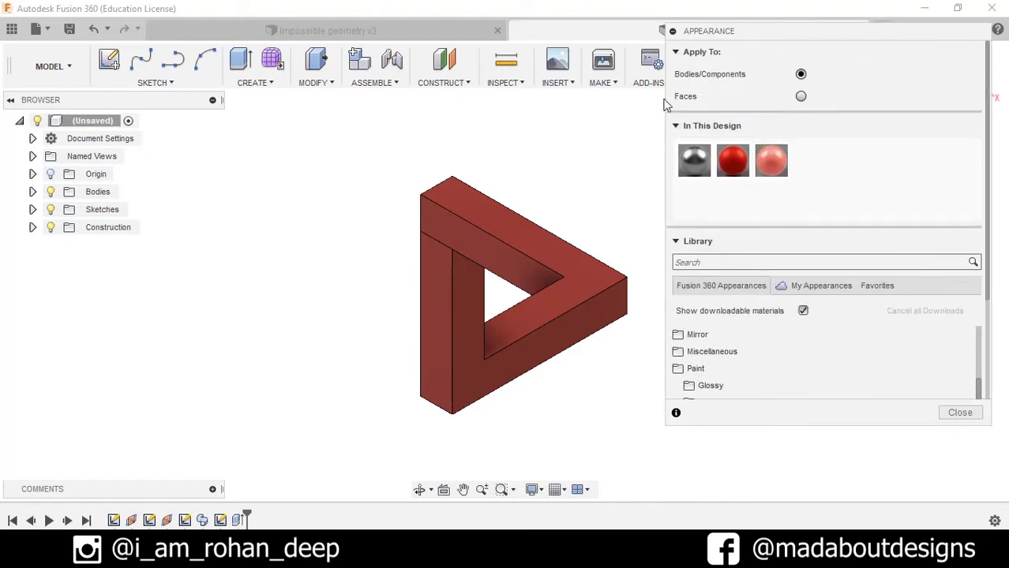
click(800, 96)
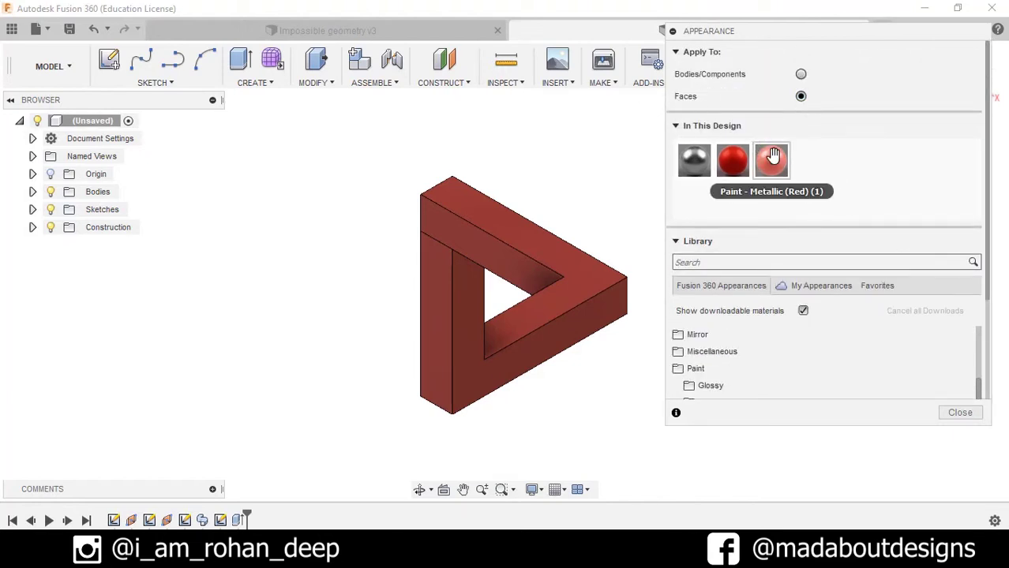
drag(773, 156, 528, 237)
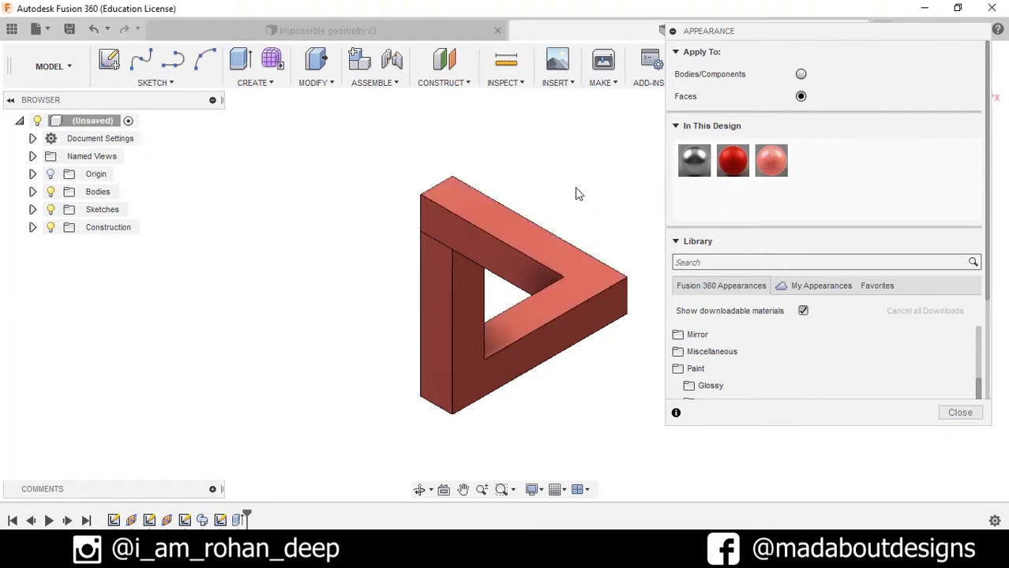
key(Escape)
middle_drag(570, 189, 633, 190)
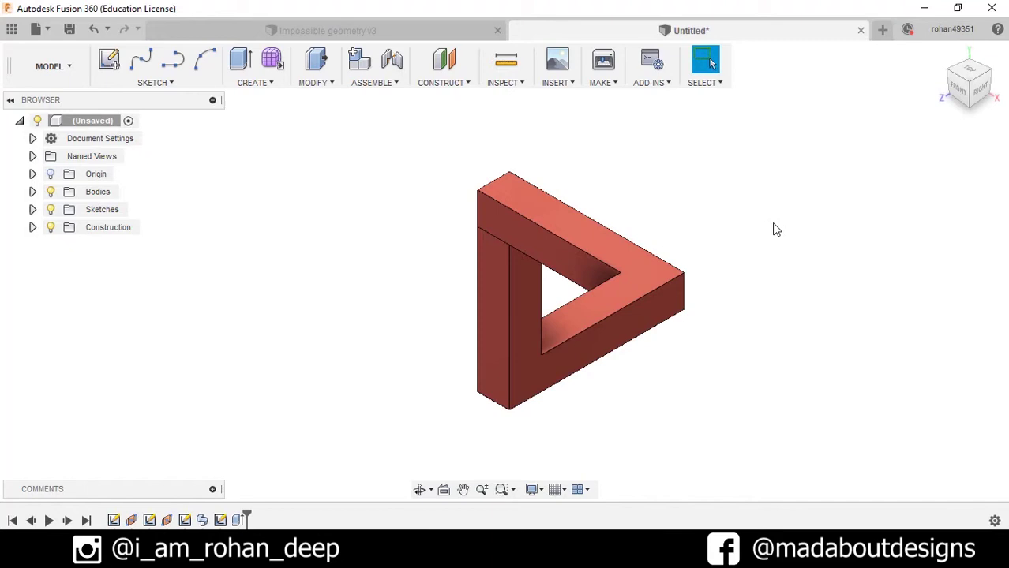
middle_drag(746, 221, 729, 207)
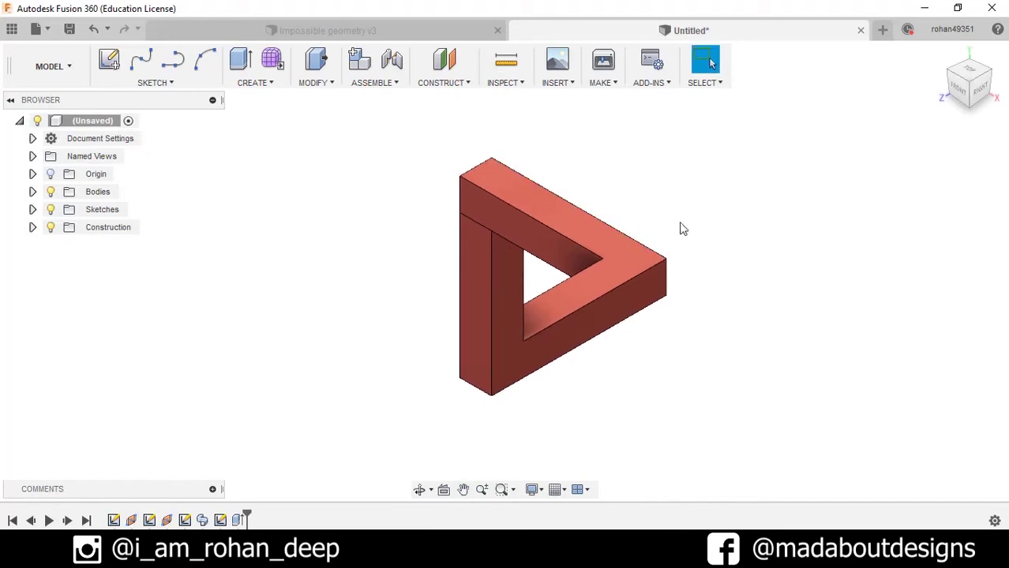